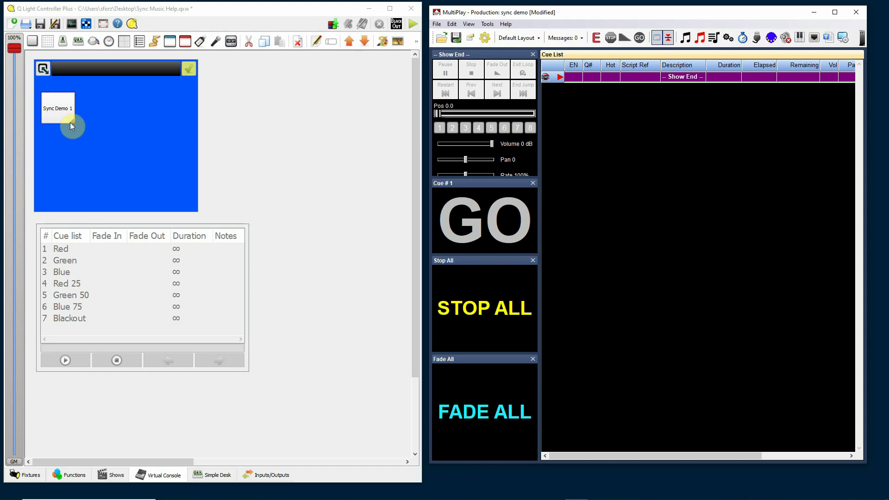
Step: Test the Sync Demo 1 light show, then browse to the forum's 'Latest Version (With Download Links)' topic
left_click(58, 108)
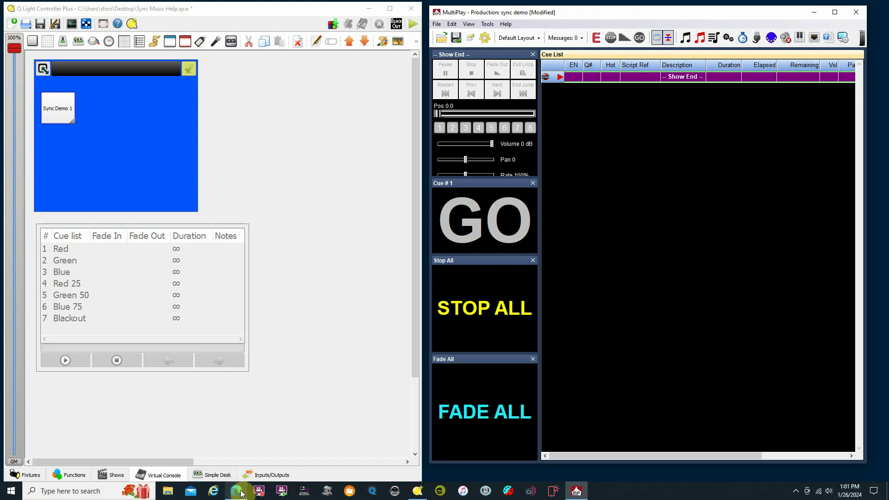
left_click(236, 493)
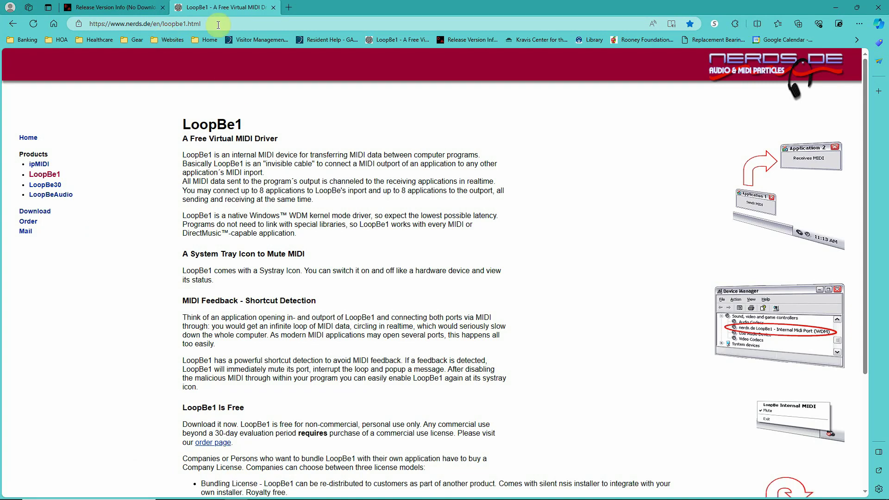
left_click(117, 9)
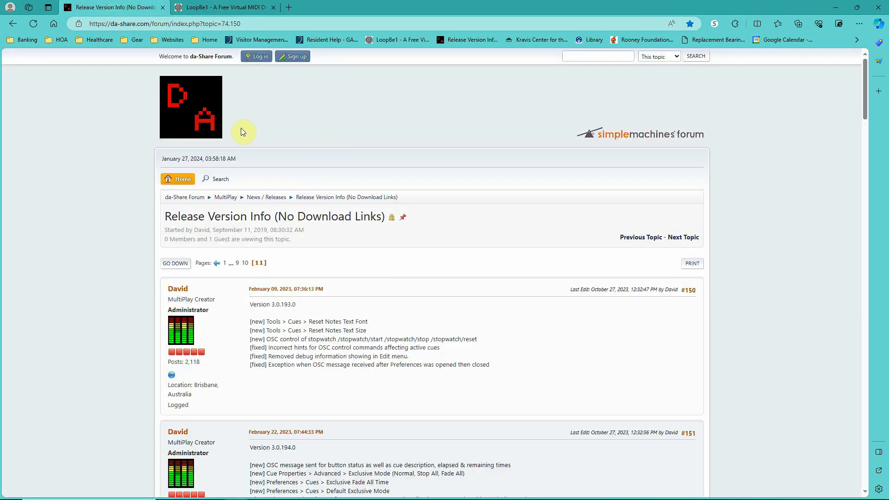
left_click(270, 199)
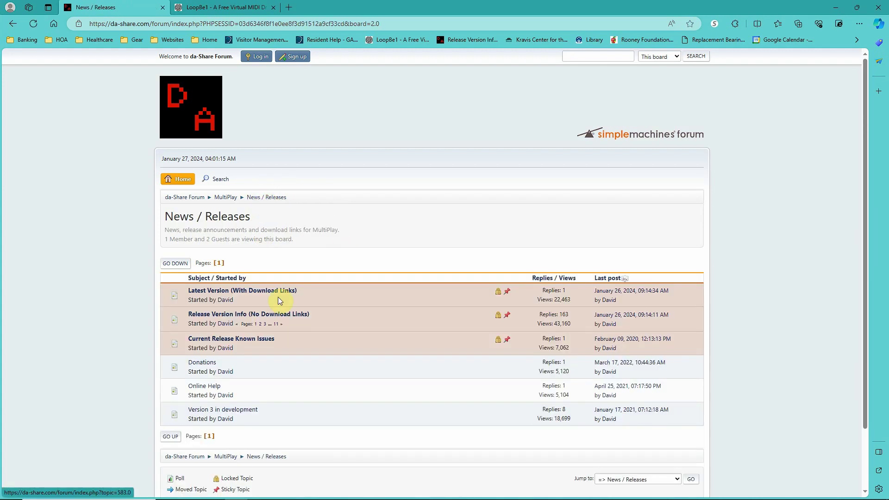
left_click(242, 292)
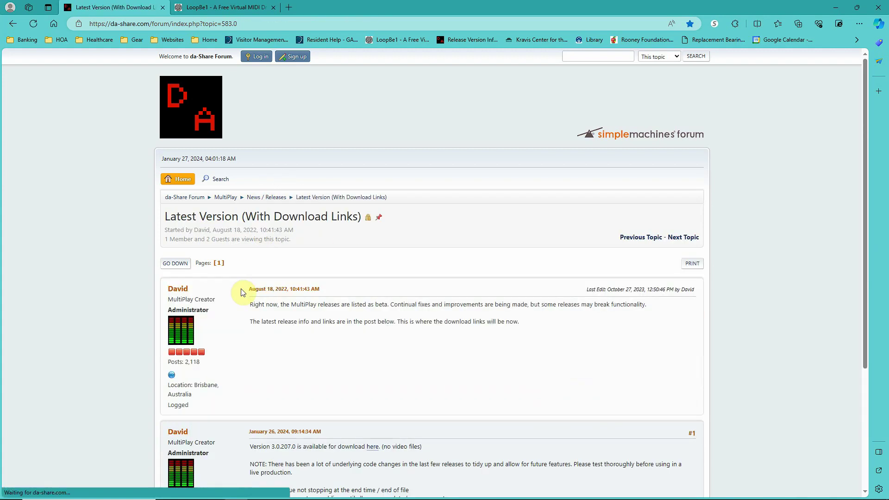
scroll(401, 292, "down", 3)
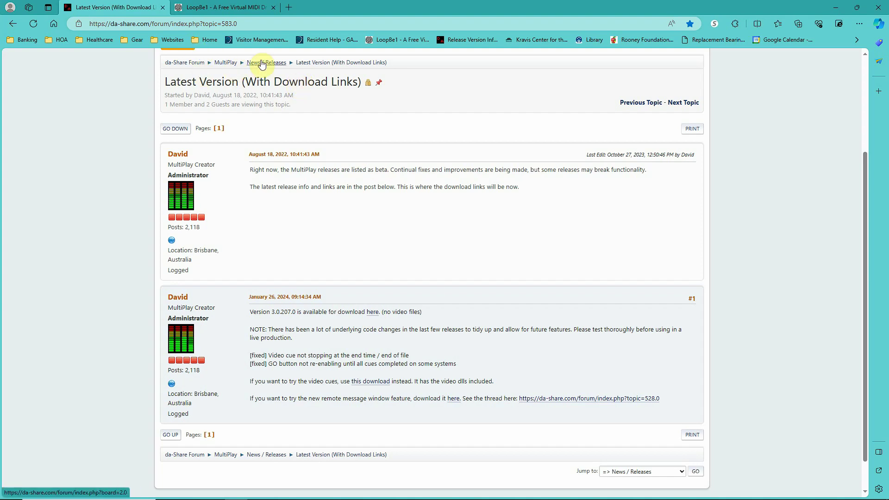
Step: Minimize the browser to check the show apps, then restore it to the forum topic
mouse_move(326, 497)
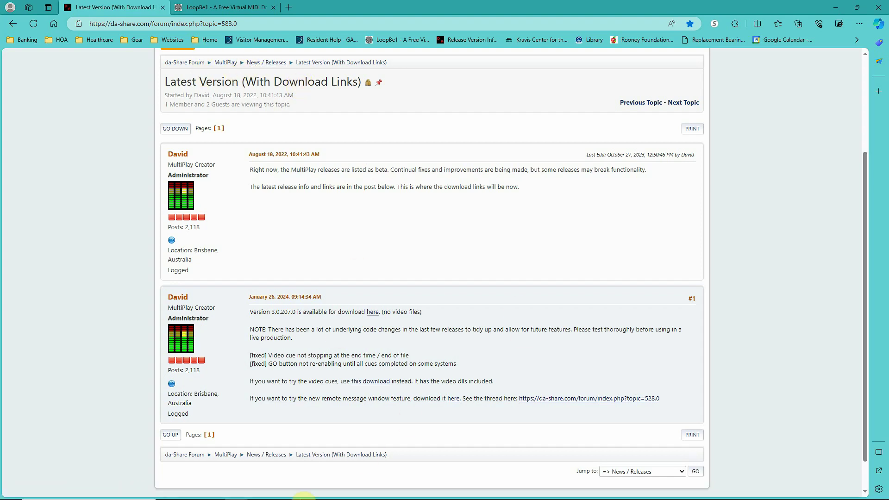
left_click(235, 492)
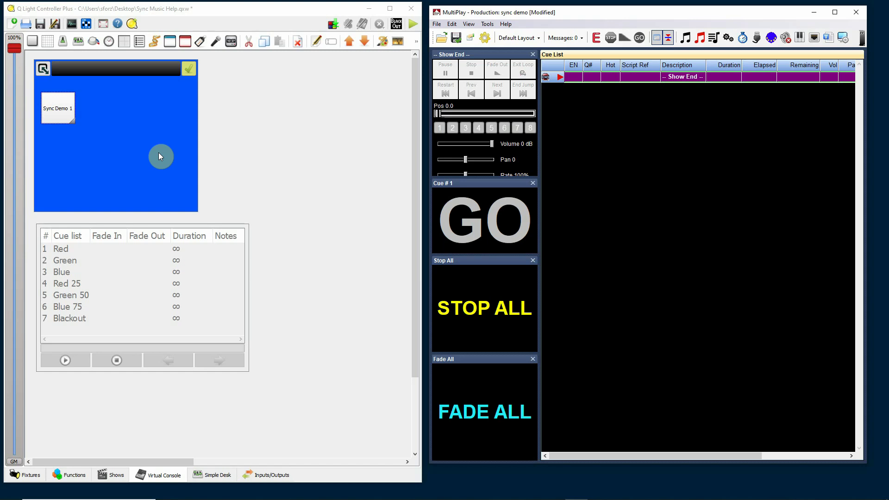
mouse_move(327, 495)
left_click(236, 491)
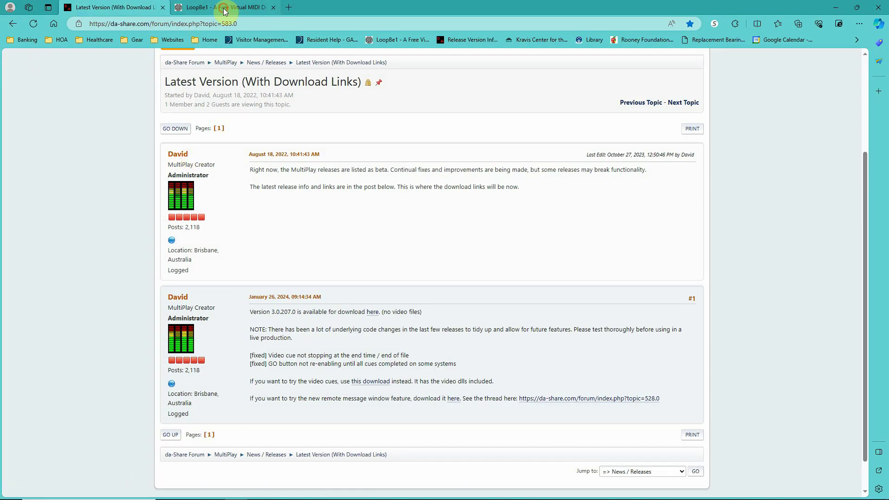
Step: Look up the LoopBe1 setup link on the nerds.de download page, then minimize the browser
left_click(222, 9)
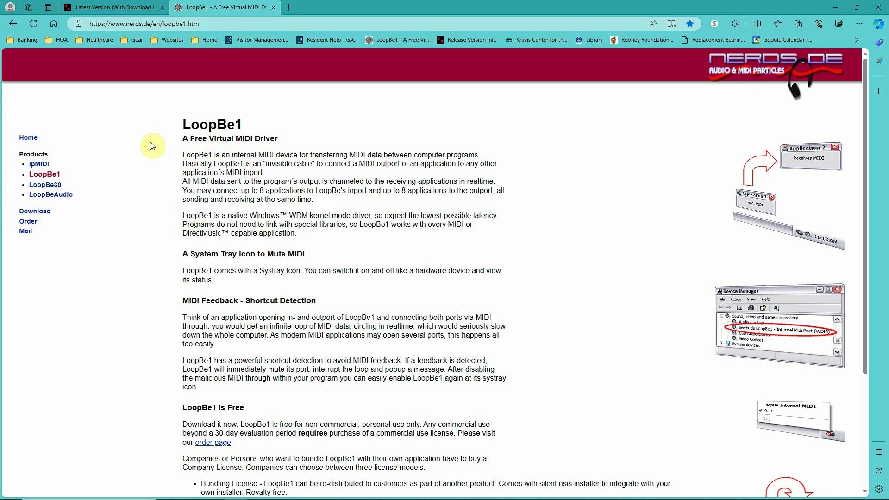
left_click(39, 214)
scroll(319, 250, "down", 3)
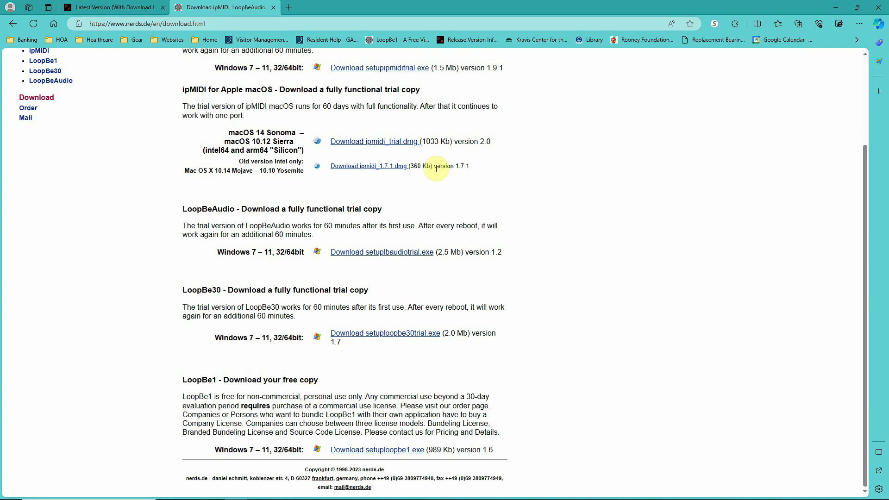
left_click(879, 7)
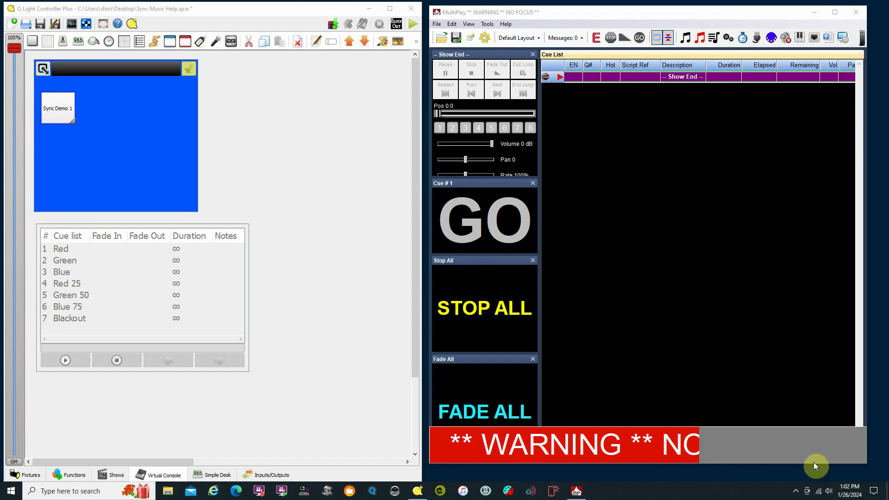
left_click(796, 491)
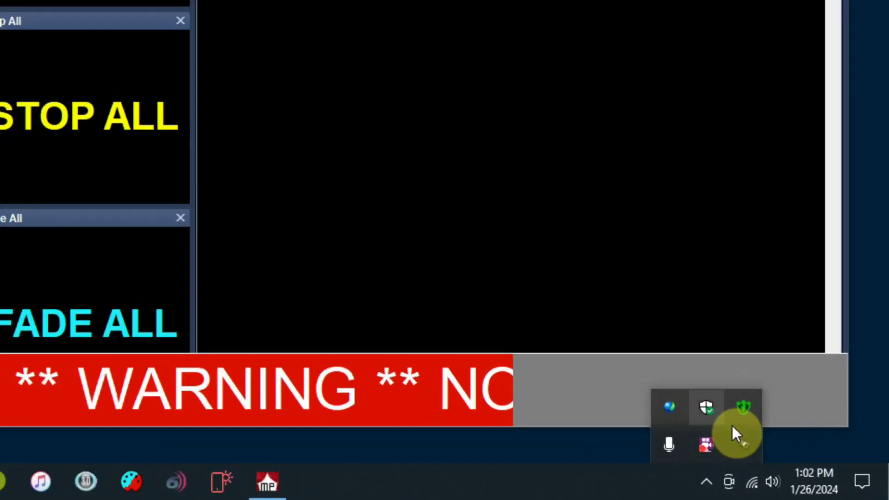
right_click(744, 453)
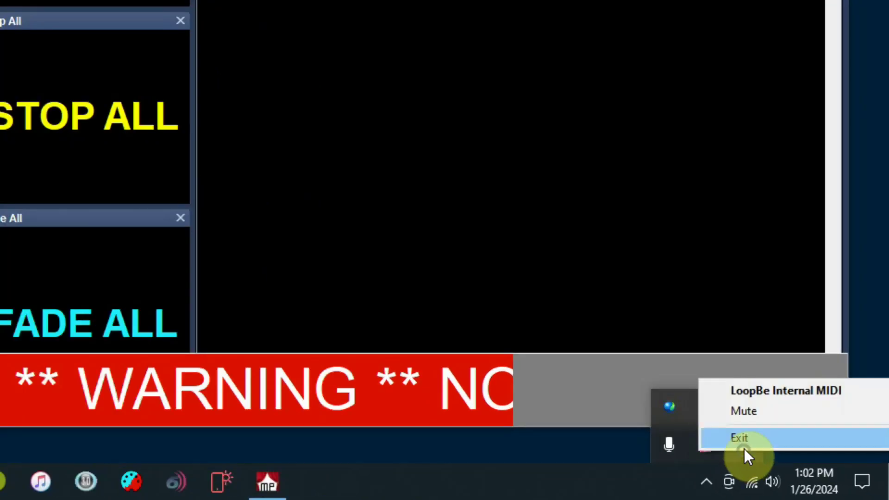
left_click(773, 393)
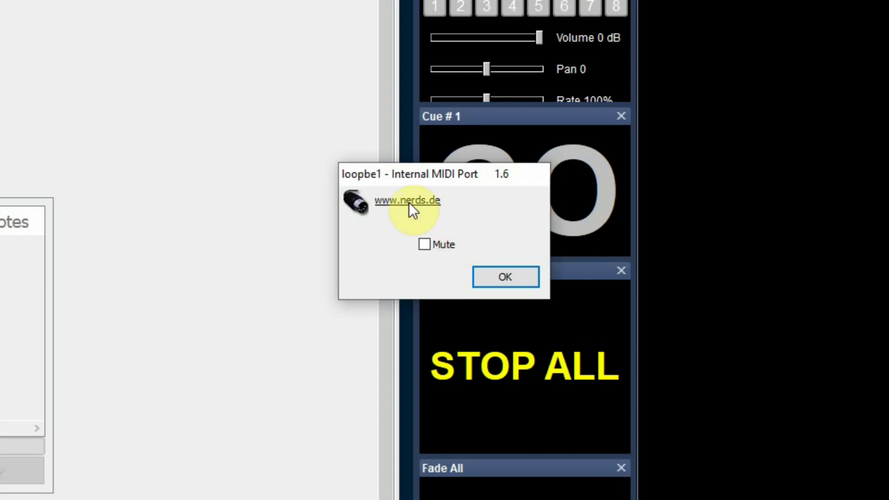
left_click(428, 244)
left_click(505, 279)
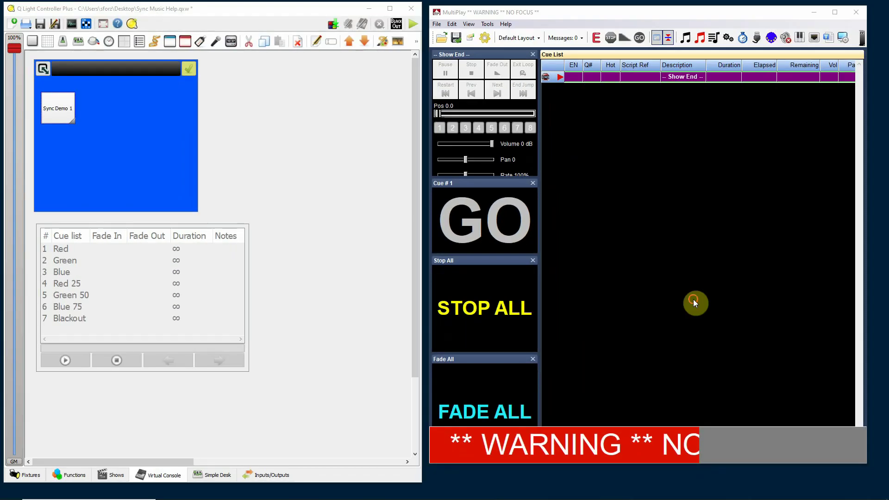
Step: Give the MultiPlay window focus so the 'sync demo' cue list with Show End appears
left_click(694, 300)
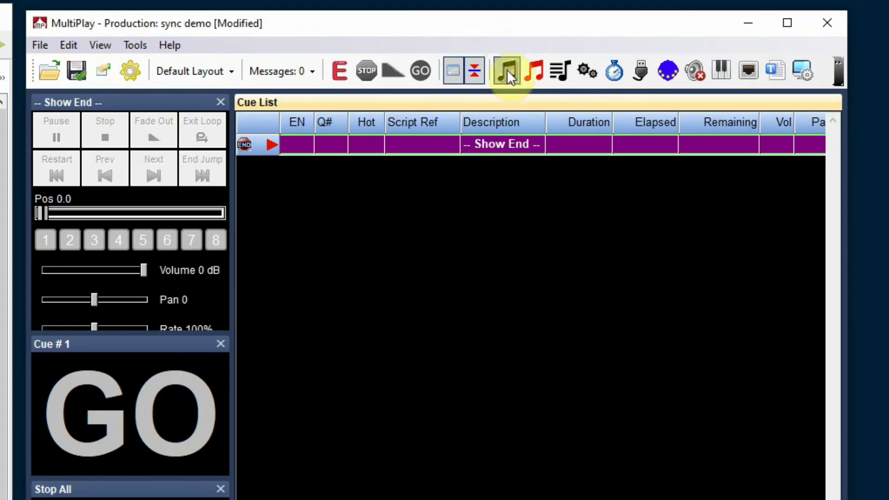
Step: Insert epic-cinematic-saga-trailer-myths.wav from QLC Midi Notes as an audio cue
left_click(507, 71)
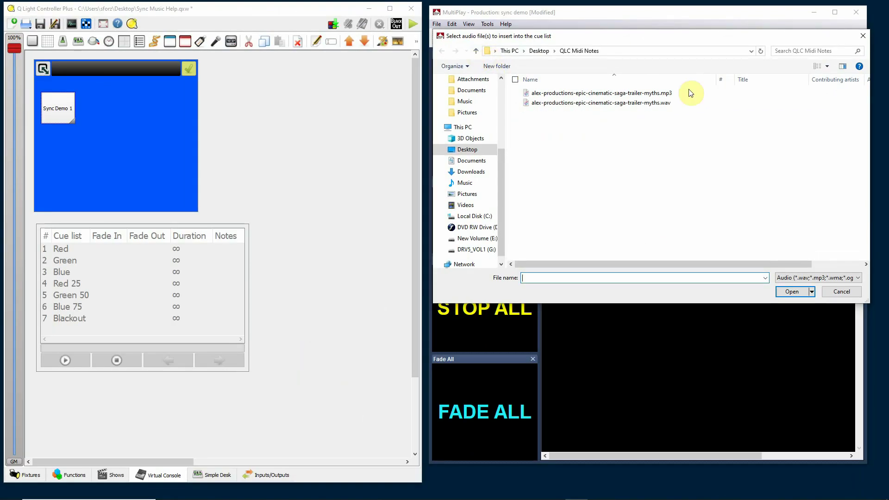
left_click(608, 104)
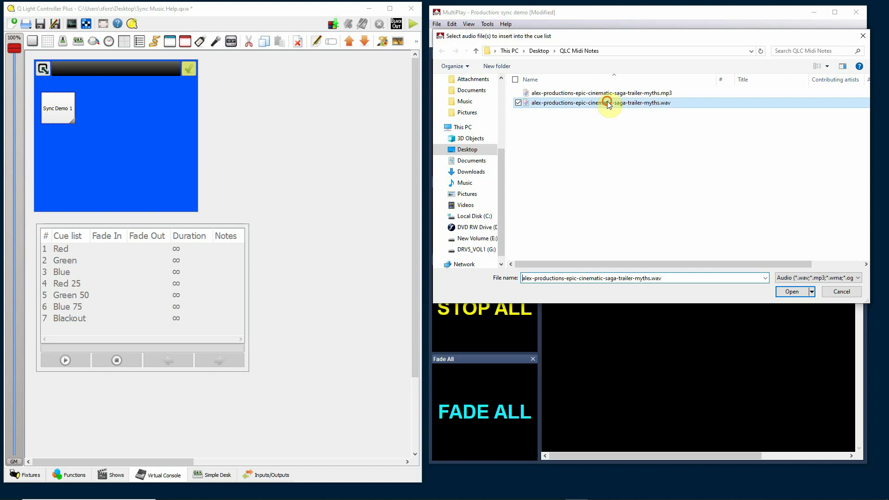
left_click(793, 294)
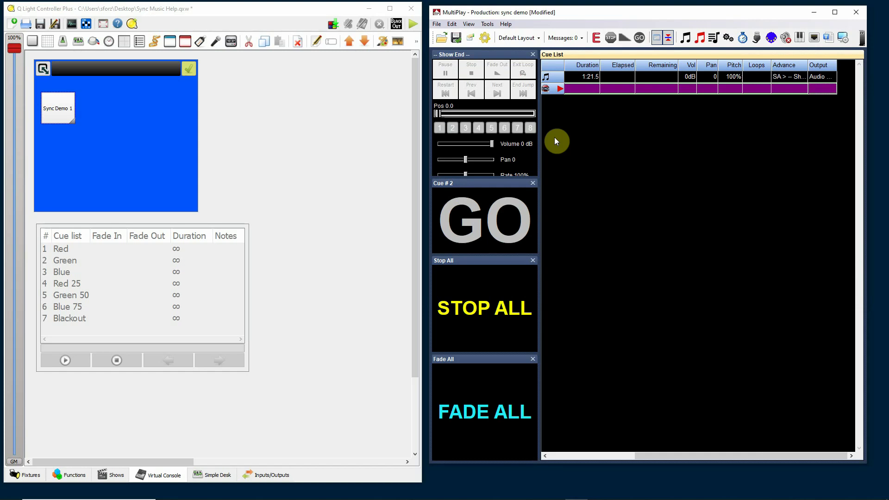
left_click(551, 77)
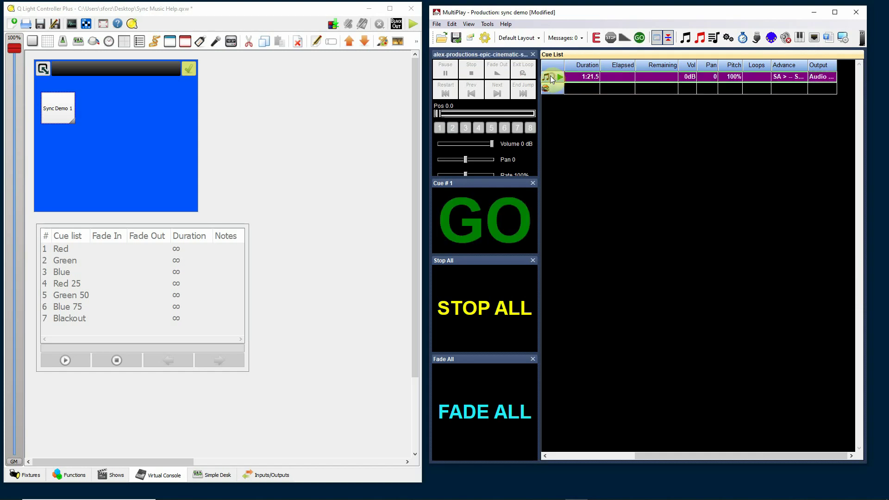
left_click(499, 222)
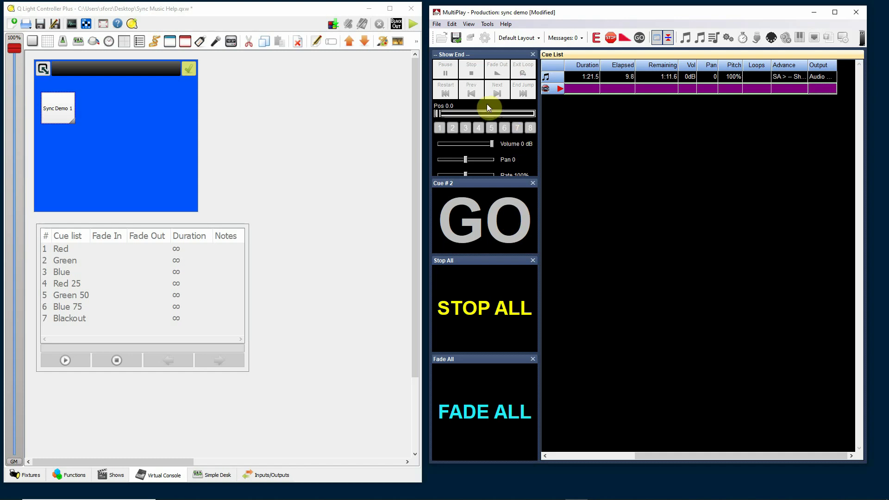
left_click(611, 36)
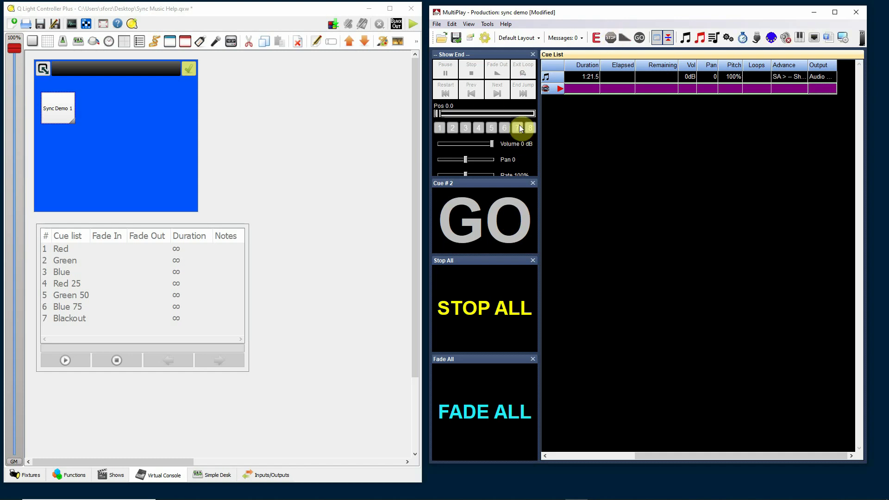
left_click(613, 77)
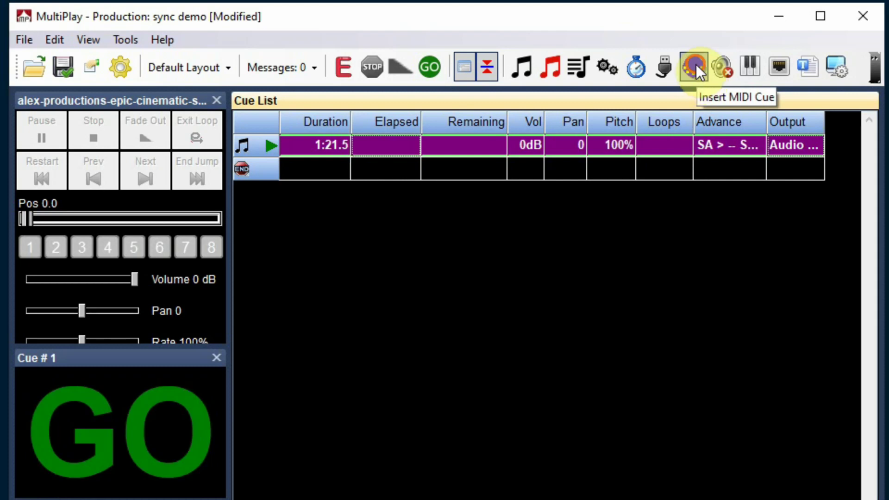
Step: Insert a New MIDI Cue before Show End and select it to see its invalid output
left_click(383, 169)
left_click_drag(383, 166, 381, 167)
left_click(327, 176)
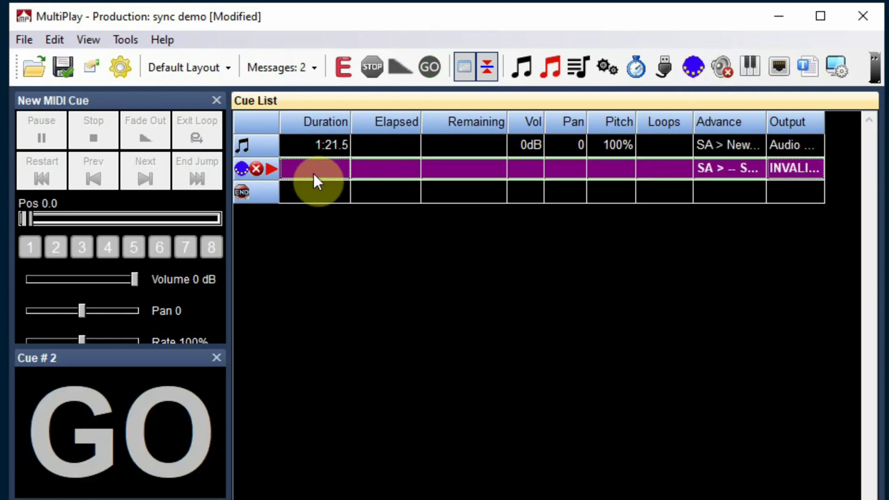
mouse_move(265, 170)
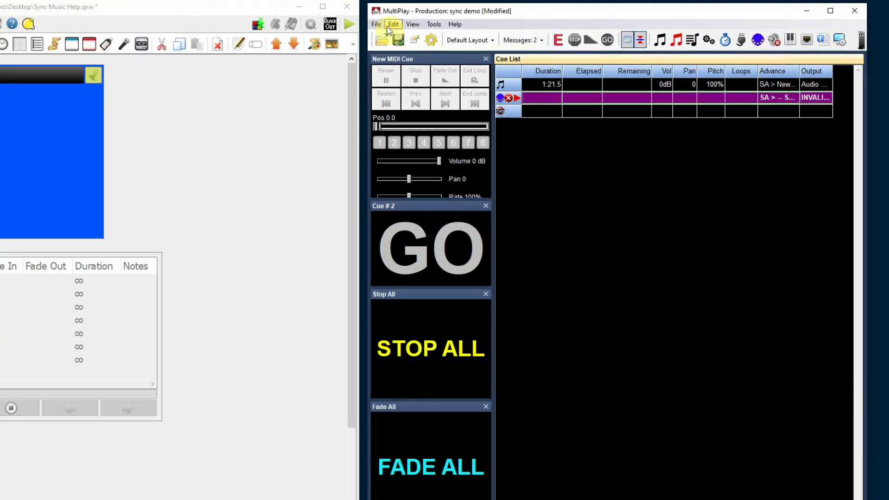
Step: Add a new MIDI patch in the production properties' MIDI settings
left_click(437, 23)
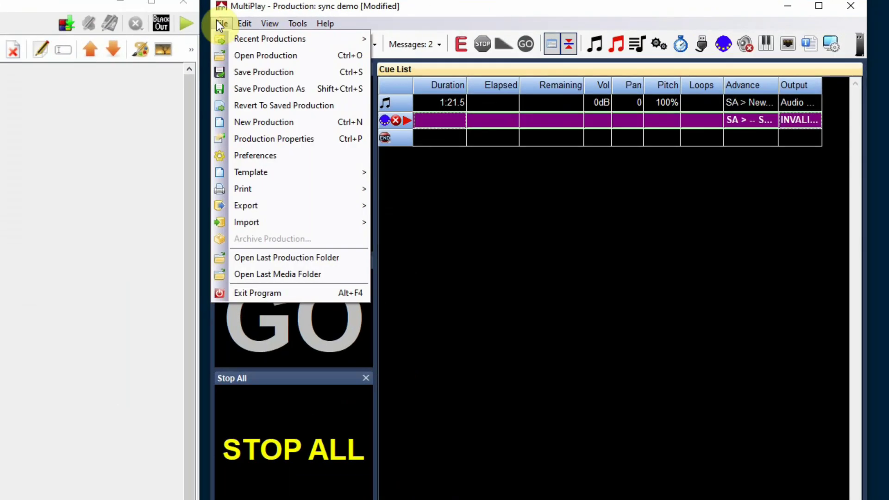
left_click(254, 138)
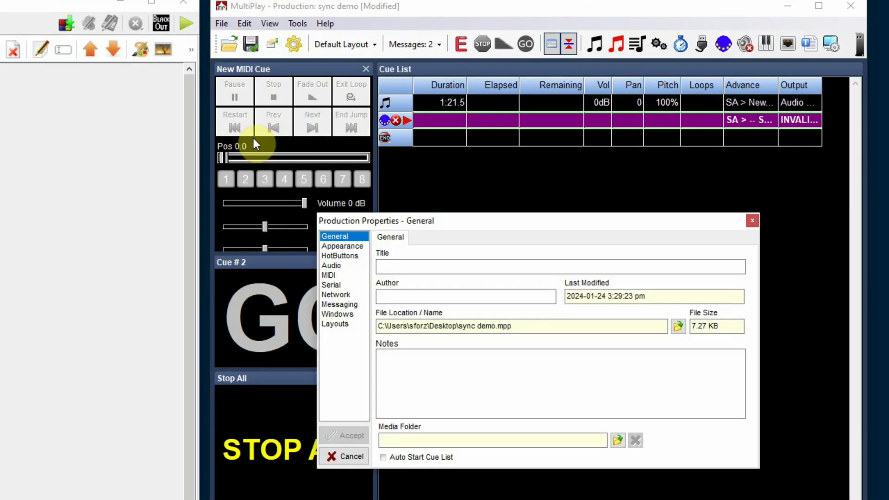
left_click(329, 275)
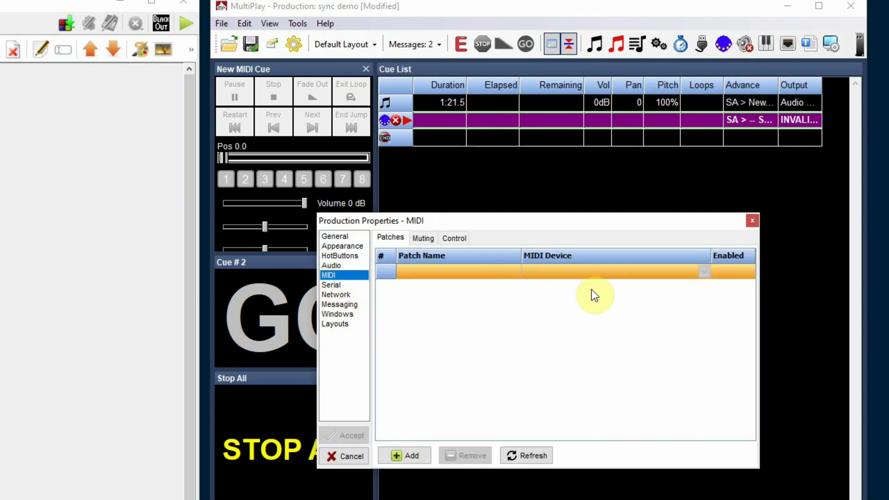
left_click(400, 457)
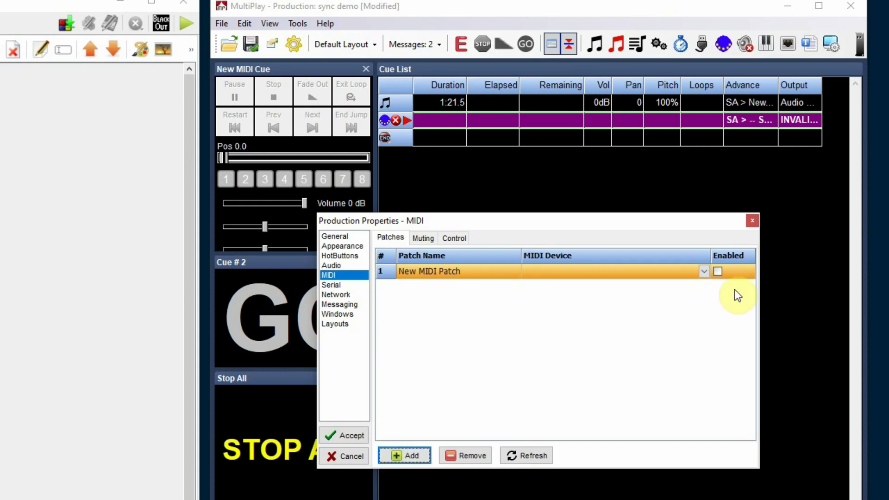
Step: Route the New MIDI Patch to LoopBe Internal MIDI, enable it, and accept the settings
left_click(468, 269)
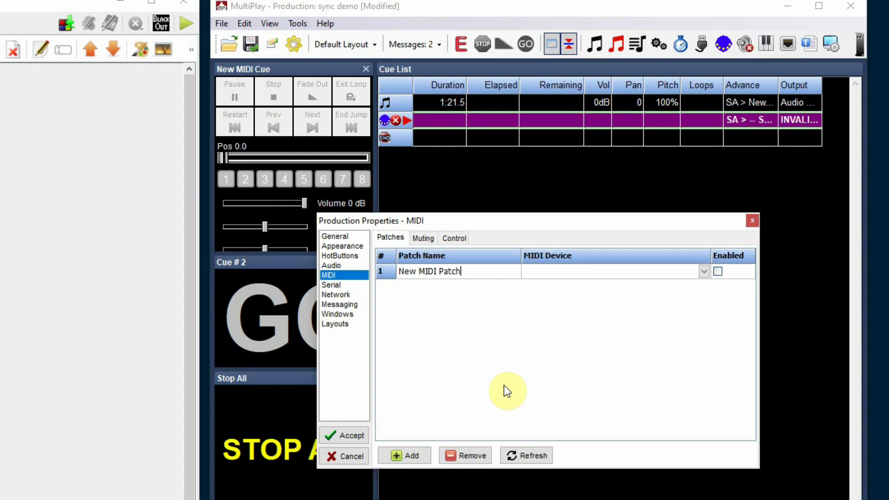
left_click(568, 271)
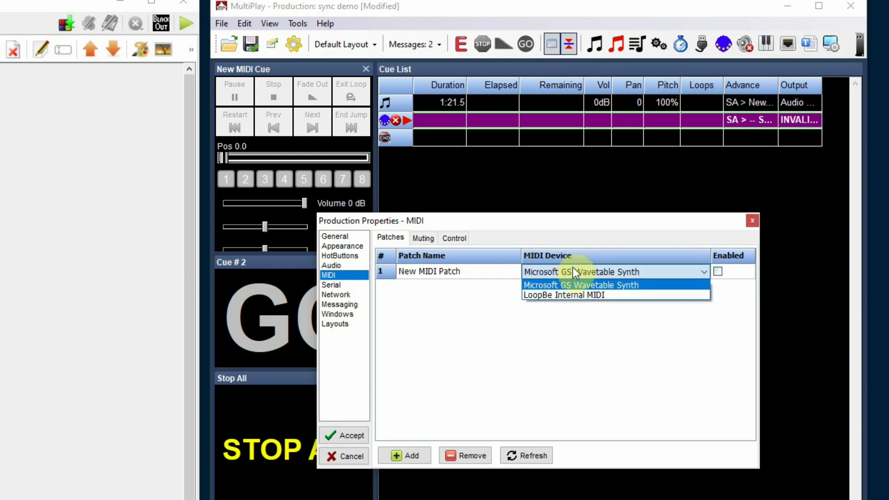
left_click(588, 296)
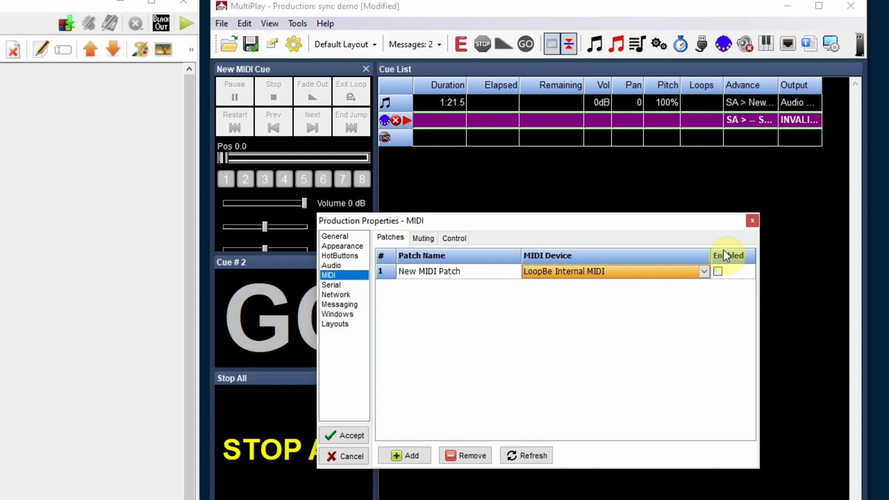
left_click(718, 273)
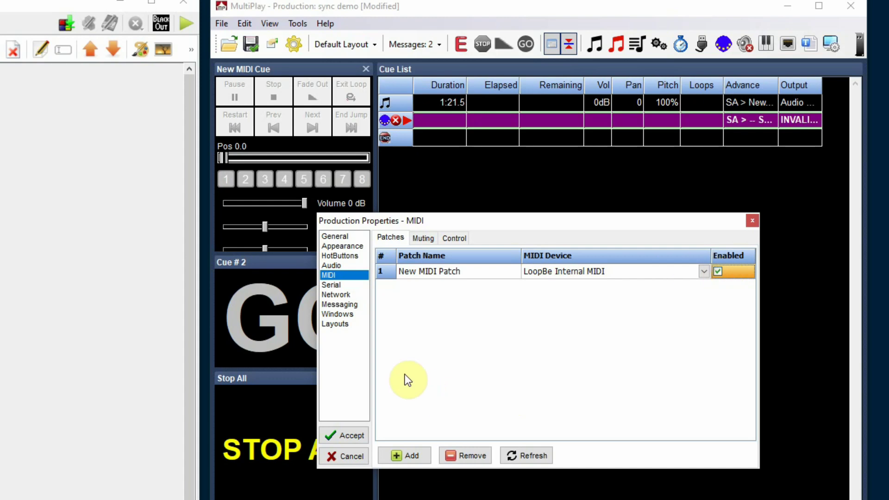
left_click(346, 436)
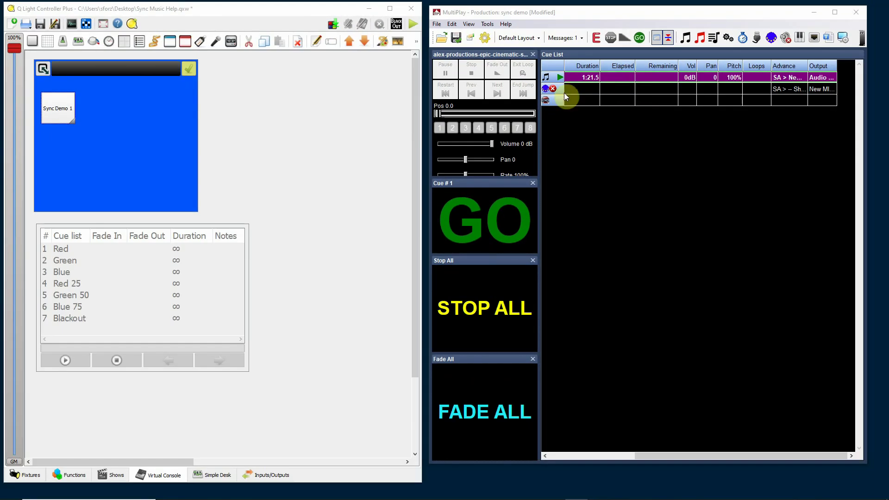
left_click(616, 91)
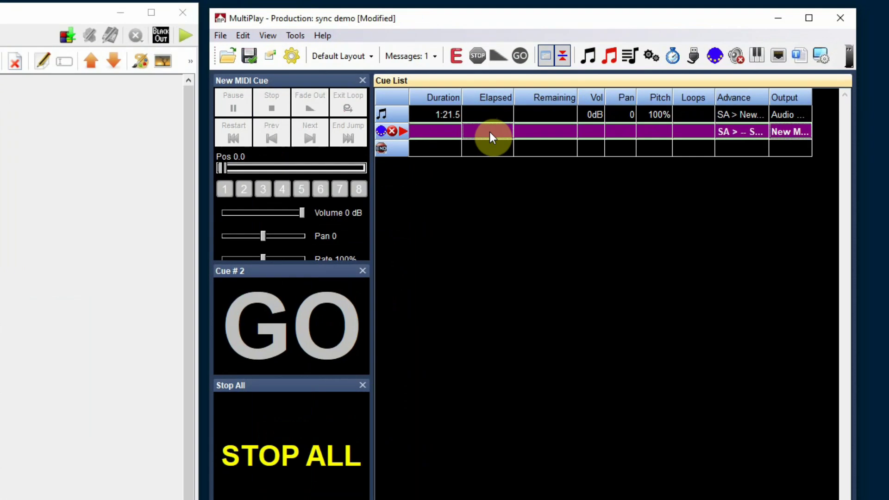
right_click(618, 89)
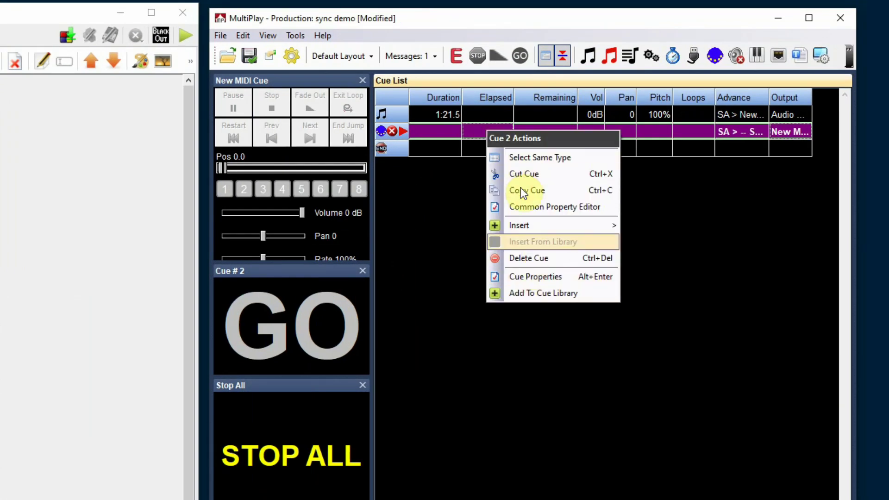
Step: Open the MIDI cue's properties and insert a first message under MIDI Messages
left_click(449, 226)
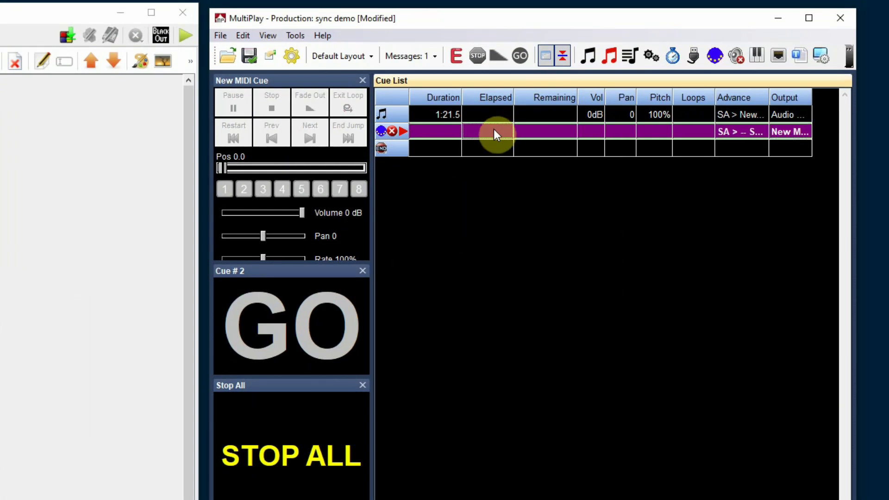
double_click(494, 132)
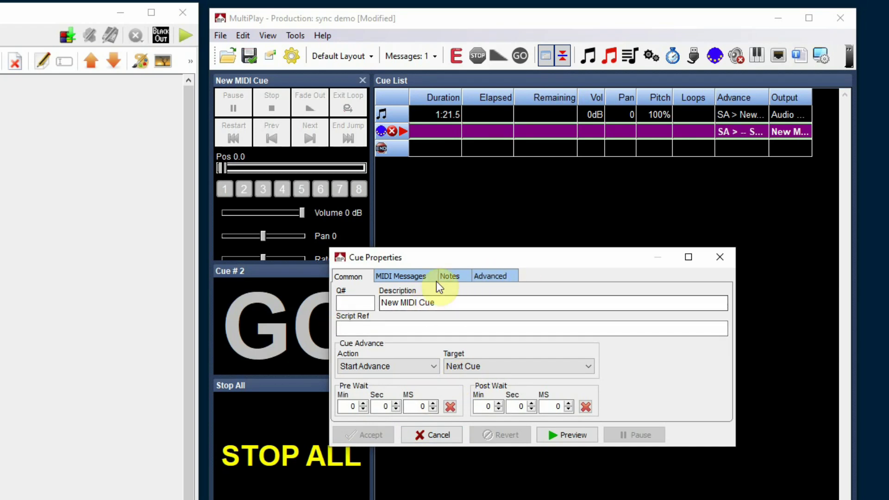
left_click(408, 275)
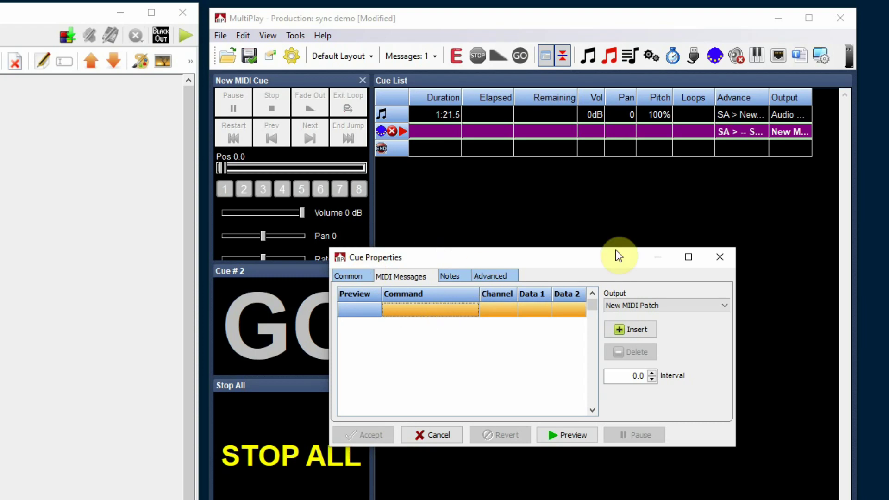
left_click(621, 331)
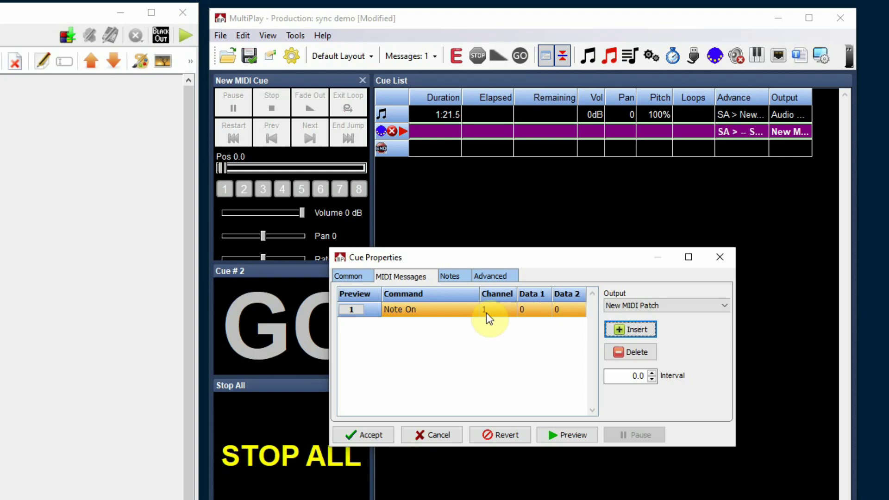
Step: Set message 1's Data 1 to 40 and Data 2 to 64
left_click(532, 311)
left_click(532, 311)
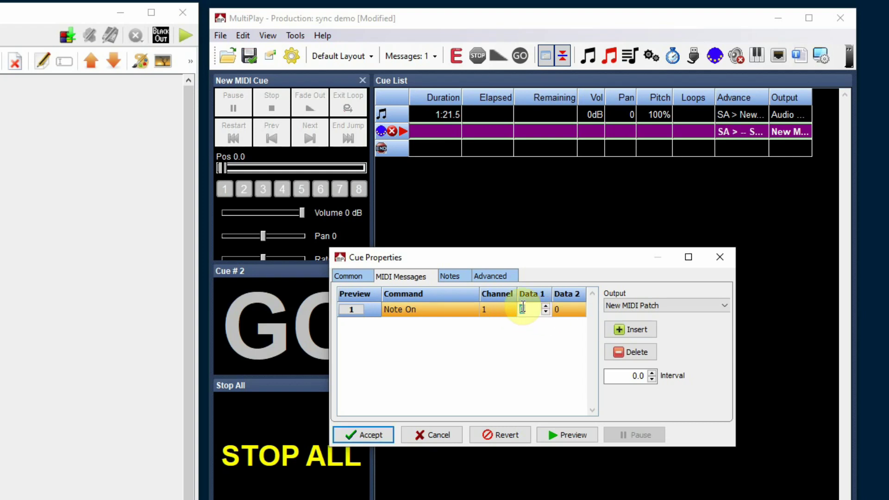
type("40")
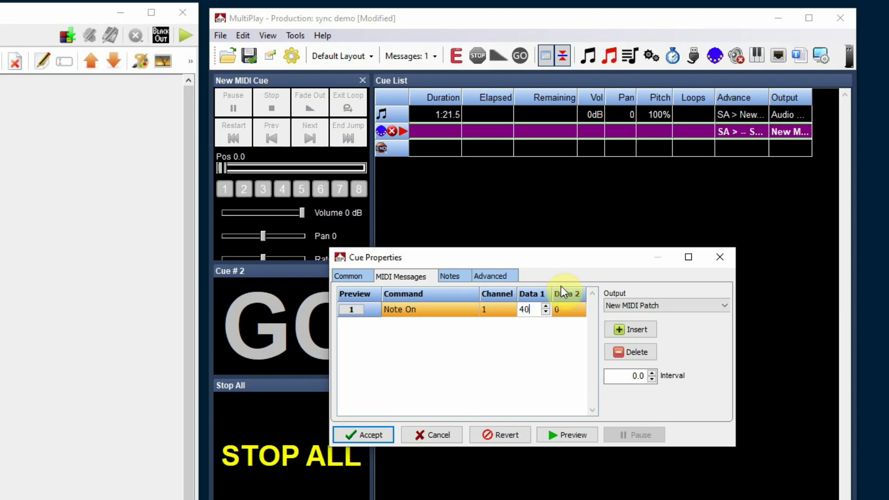
left_click(571, 311)
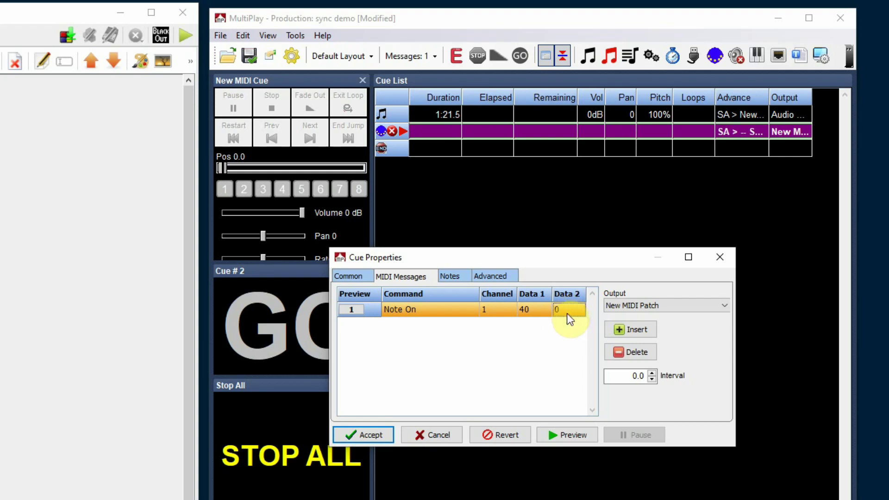
left_click(567, 310)
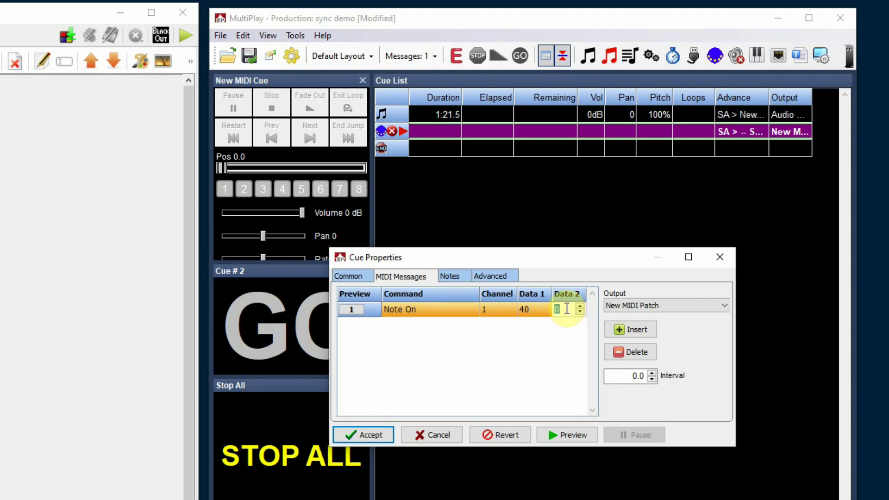
type("64")
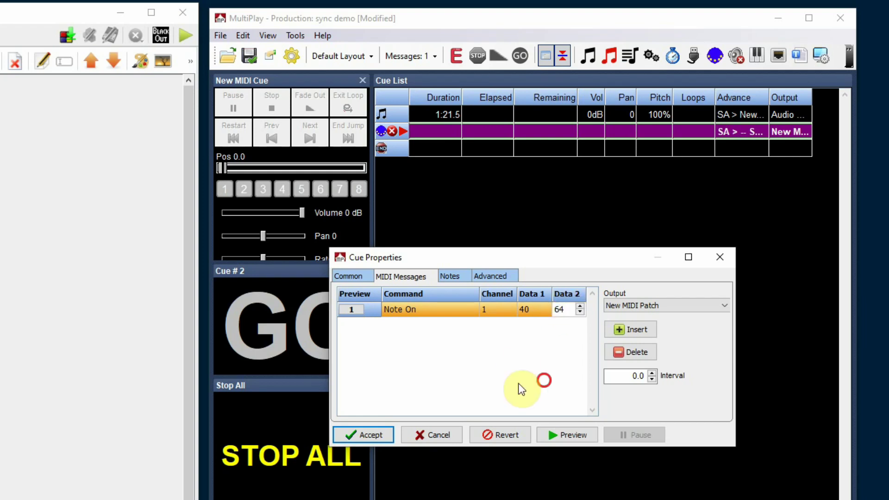
left_click(545, 382)
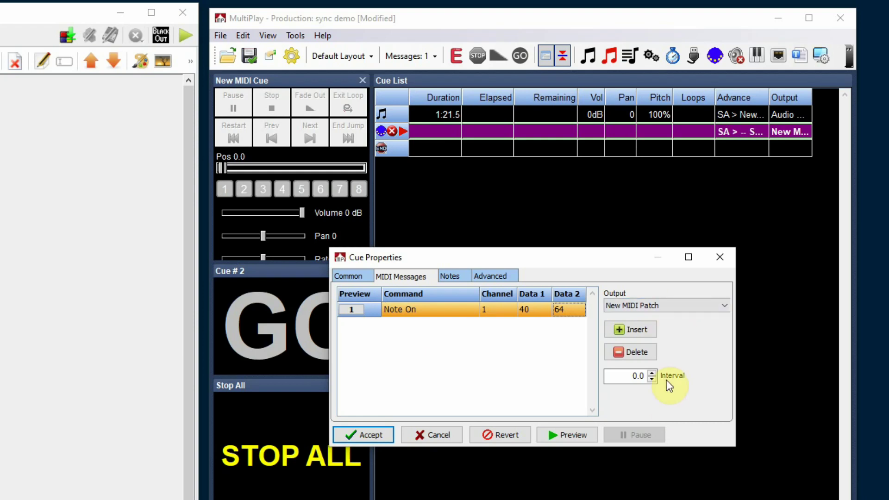
Step: Raise the message Interval to 0.5 seconds
left_click(652, 372)
left_click(653, 373)
left_click(652, 373)
left_click(652, 372)
left_click(652, 373)
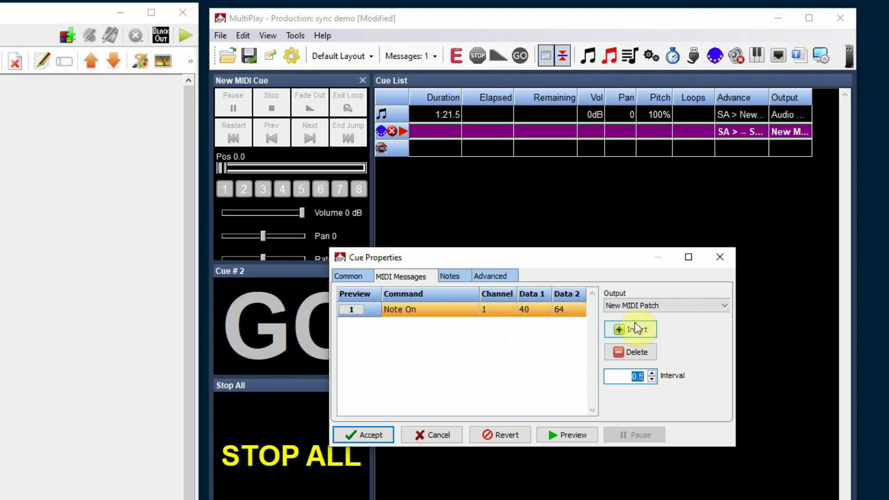
Step: Insert a second Note On message with Data 1 at 40, leaving Data 2 at 0
left_click(617, 332)
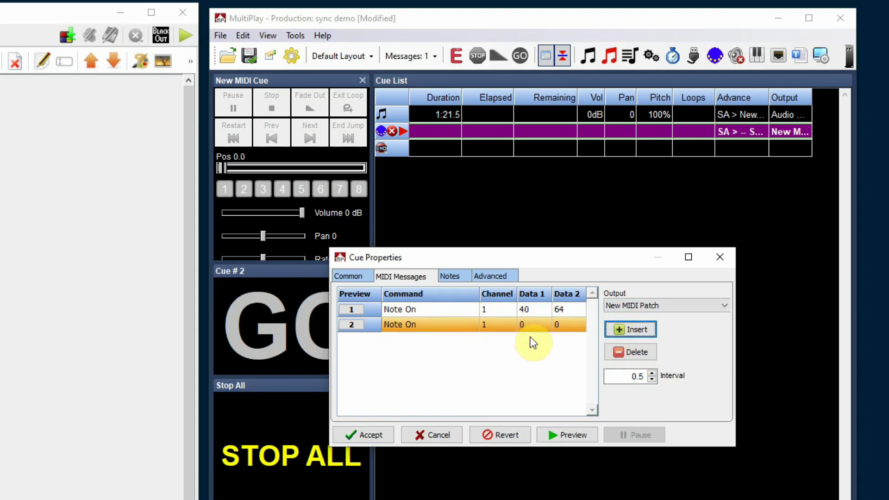
left_click(533, 324)
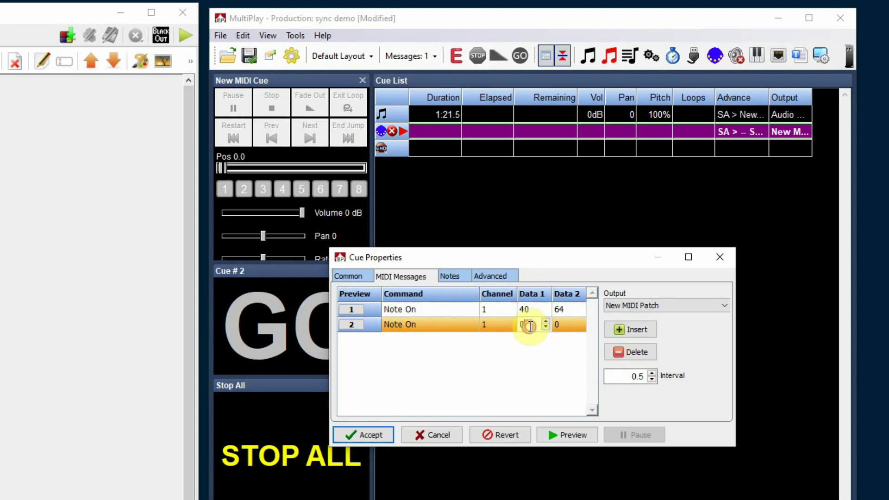
left_click(529, 326)
type("40")
left_click(566, 326)
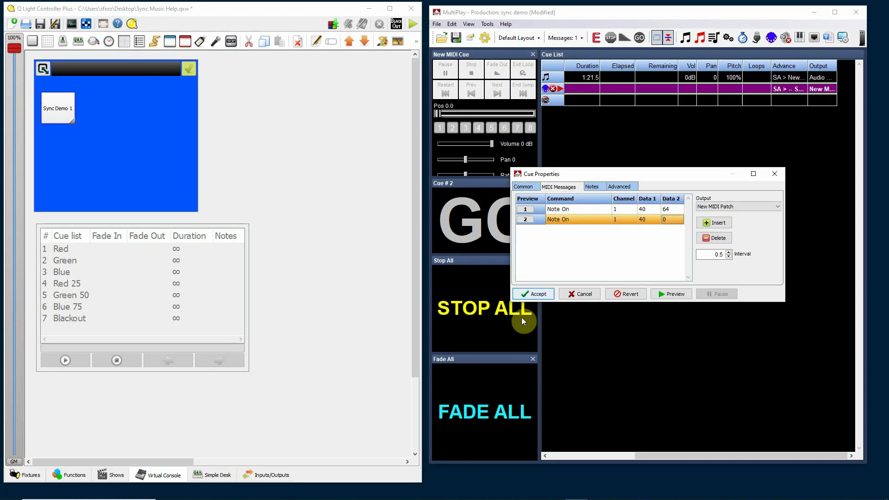
left_click(535, 295)
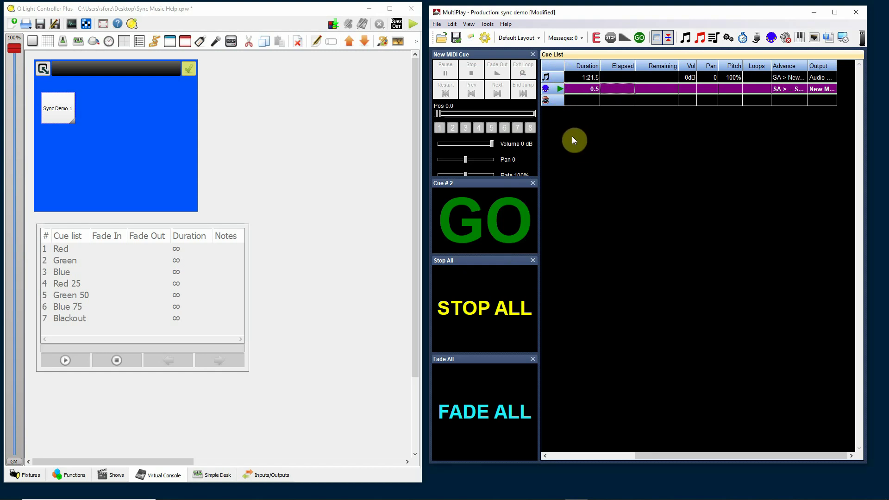
Step: Set the trailer audio cue's Cue Advance Action to Start Play and accept
left_click(618, 77)
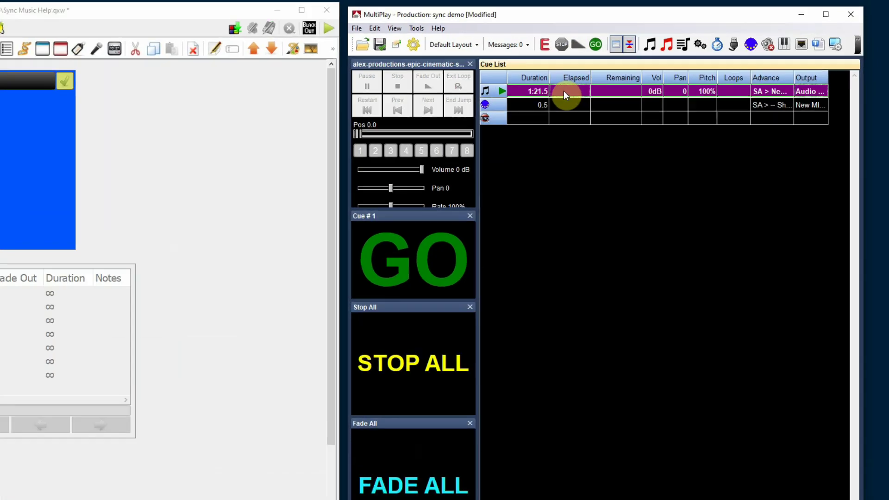
double_click(612, 76)
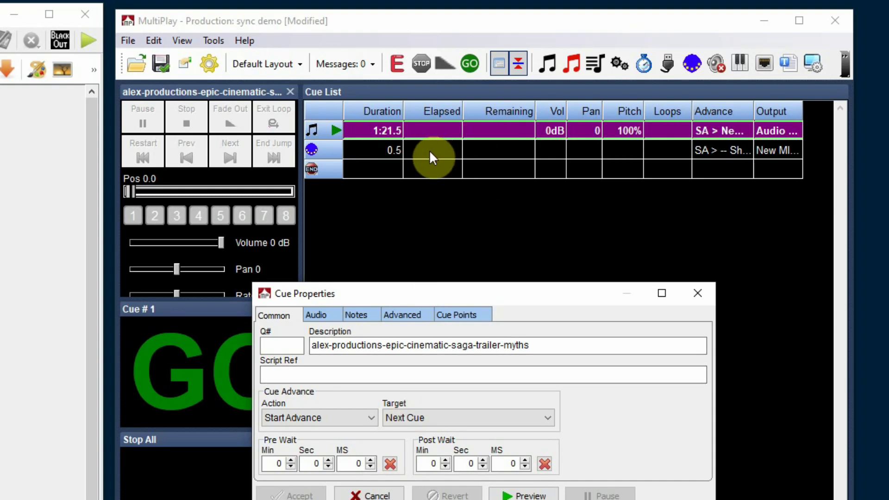
left_click(373, 418)
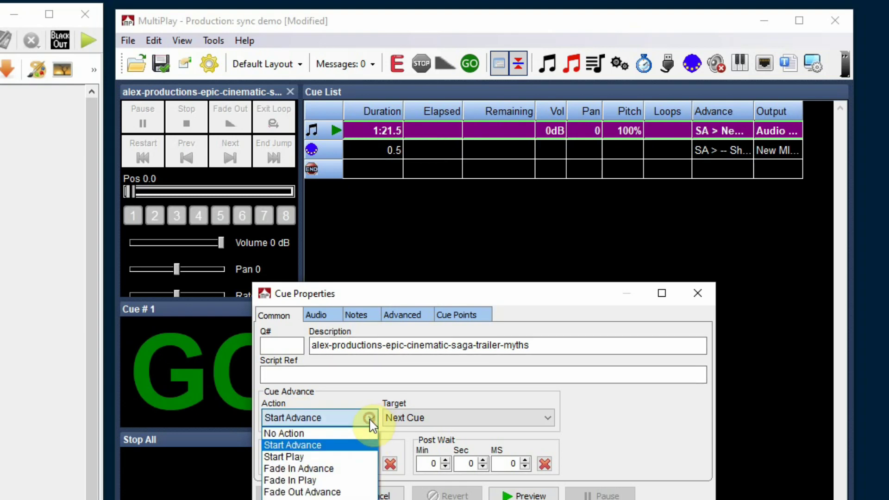
left_click(340, 456)
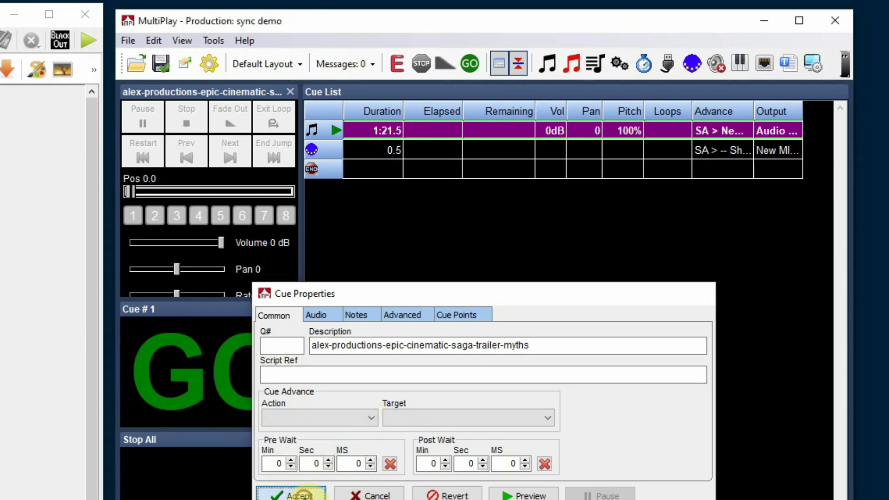
left_click(299, 494)
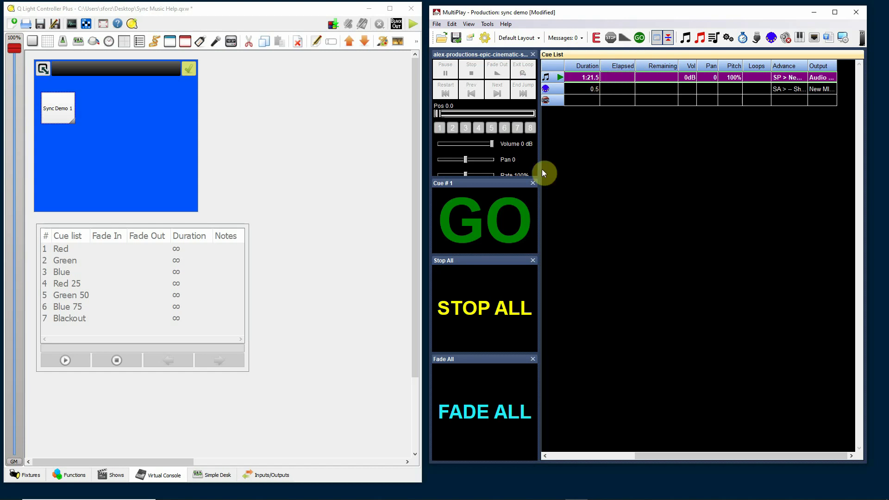
Step: Play the audio cue with GO, stop it, then maximize the QLC+ window
left_click(507, 218)
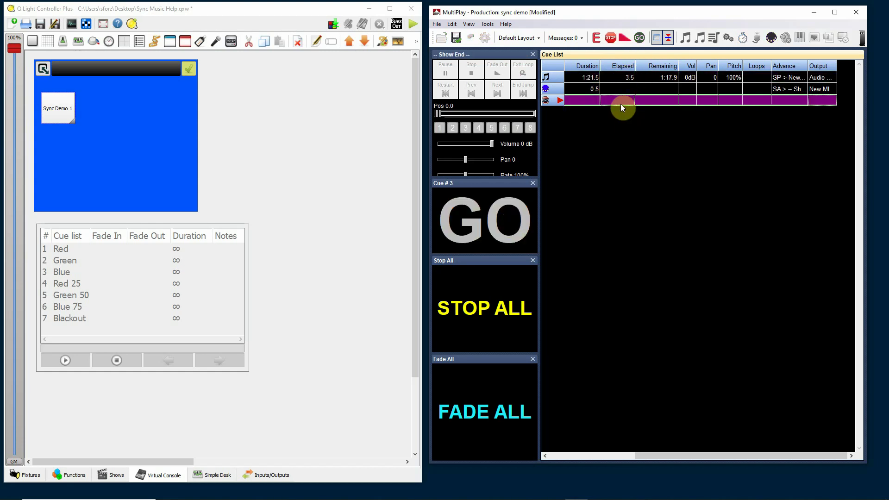
left_click(610, 40)
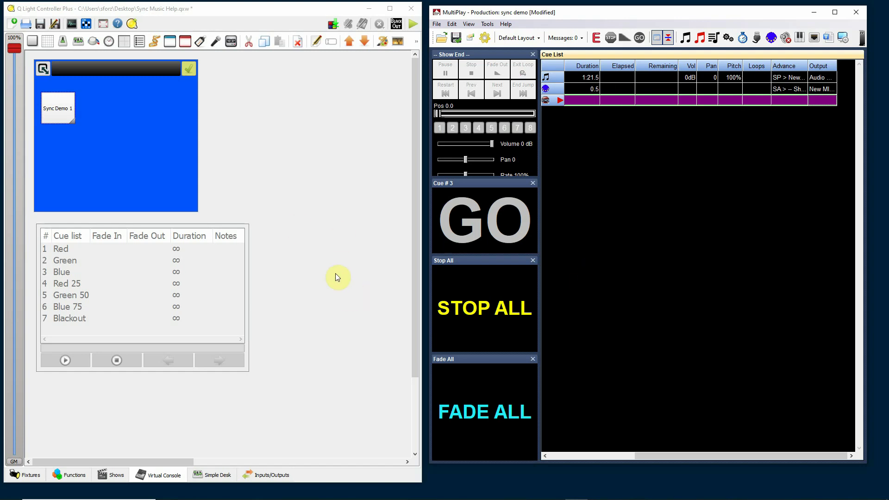
left_click(326, 284)
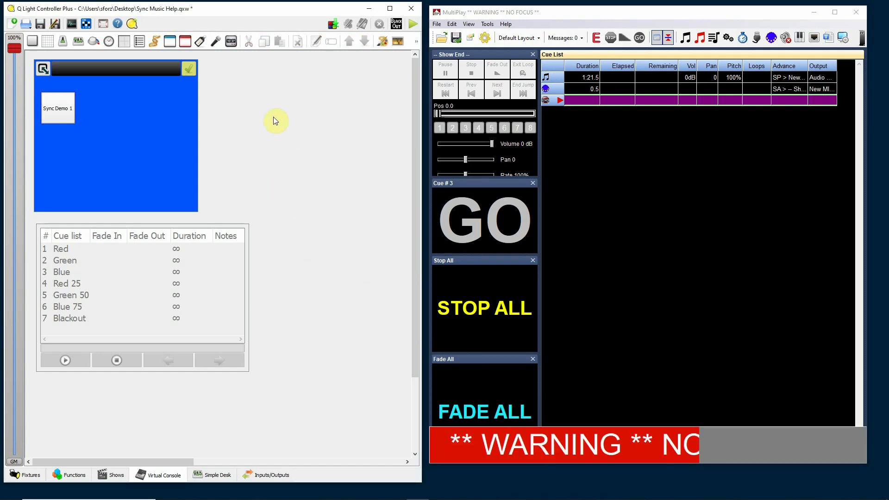
left_click(390, 11)
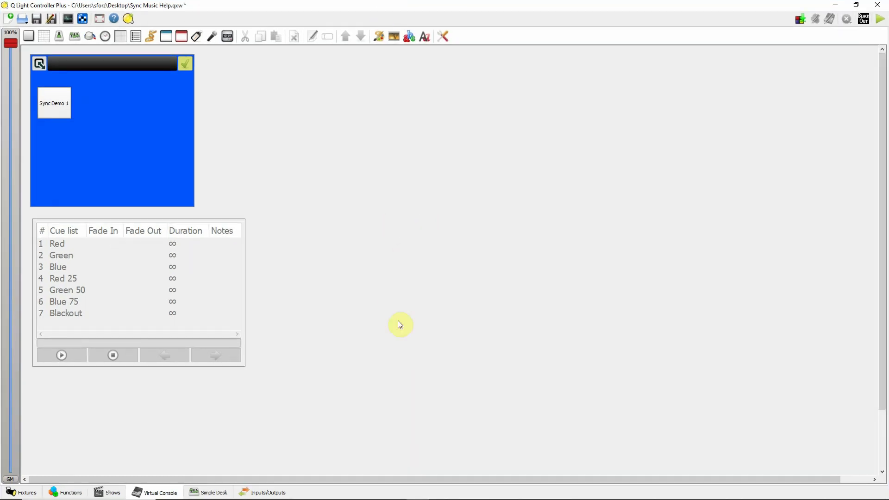
Step: Review the input profiles and MIDI mapping, then list the patched Dimmers #1–#4 and Generic RGB #1–#4
left_click(260, 492)
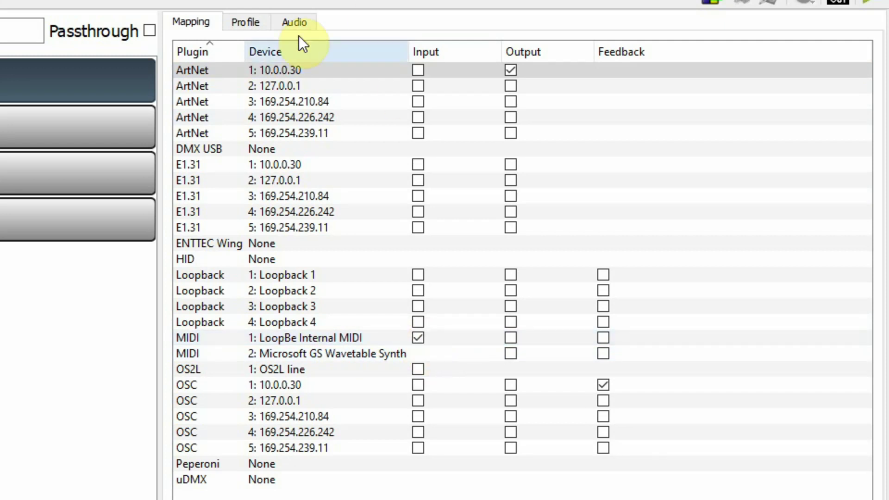
left_click(241, 20)
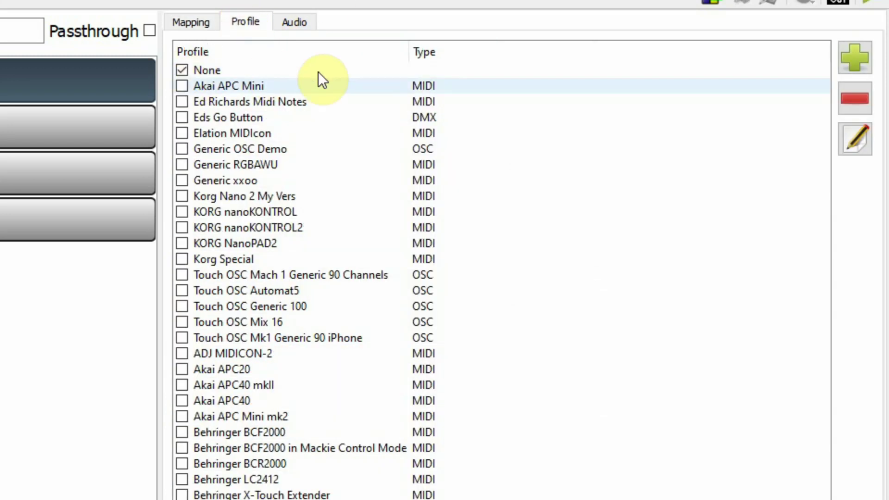
key("ctrl+shift+Tab")
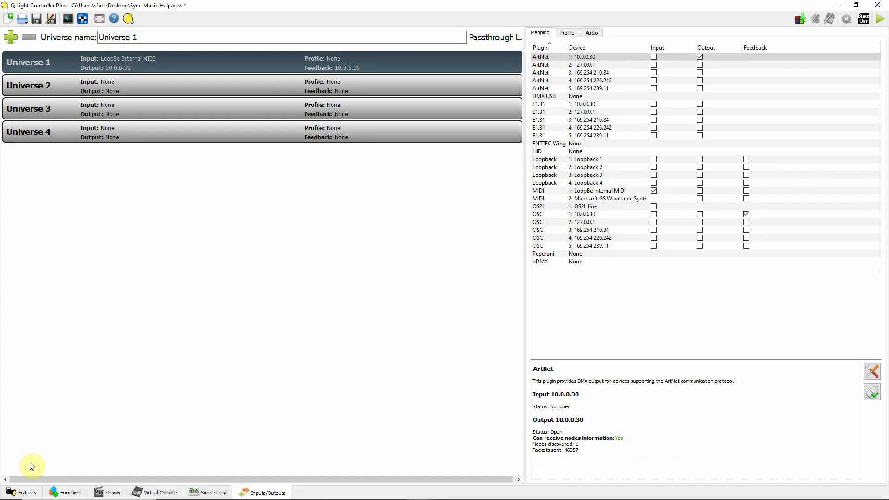
left_click(19, 492)
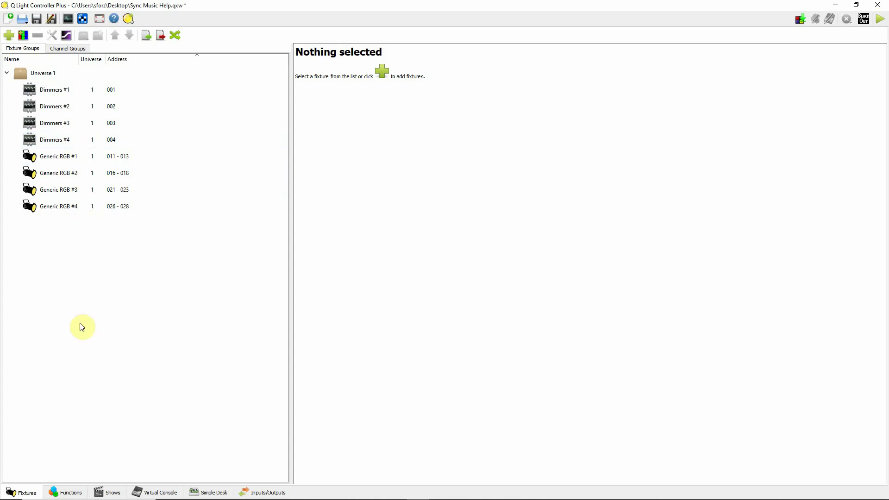
Step: Look over the functions list, then show the Sync Demo 1 timeline with its Red, Green, Blue and dimmer tracks
left_click(73, 493)
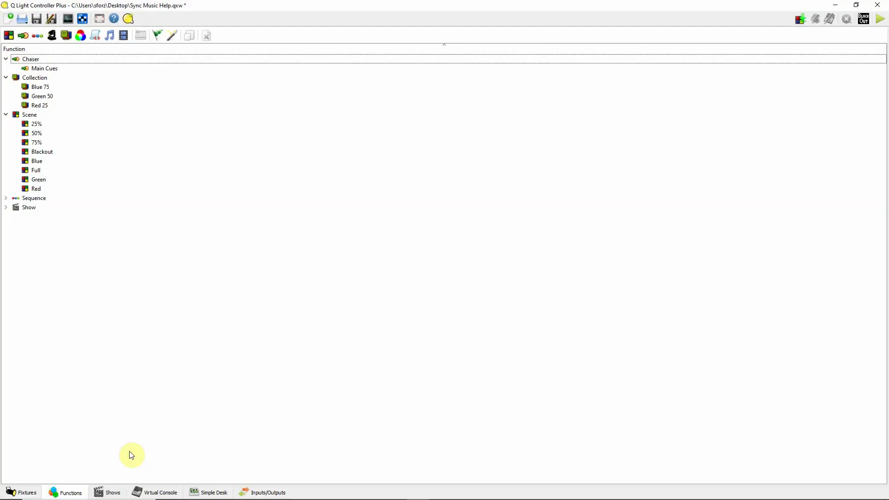
left_click(108, 493)
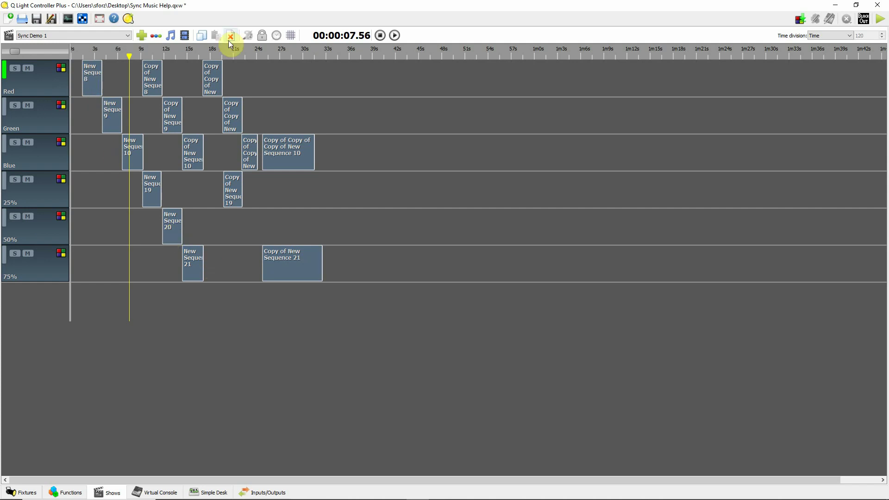
Step: Rewind and play Sync Demo 1 while watching a Fixture Monitor, stop it, then return to the Virtual Console
left_click(380, 36)
left_click(68, 18)
left_click_drag(308, 41, 526, 79)
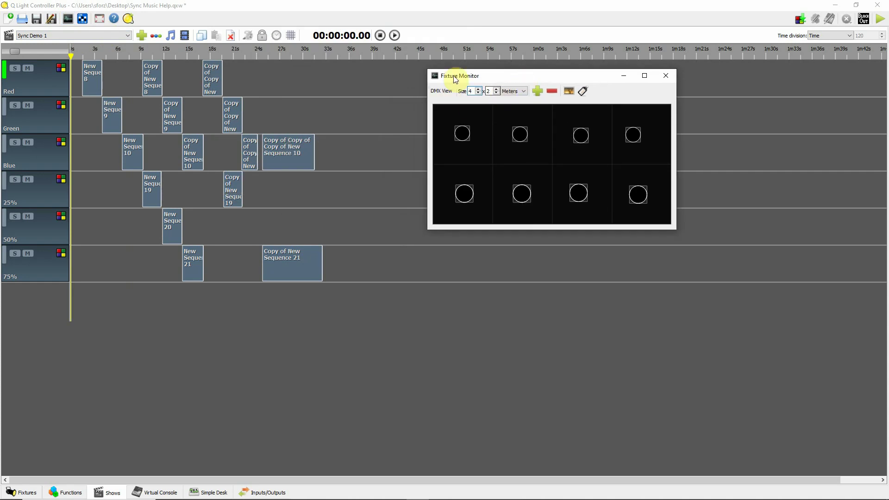
left_click(395, 36)
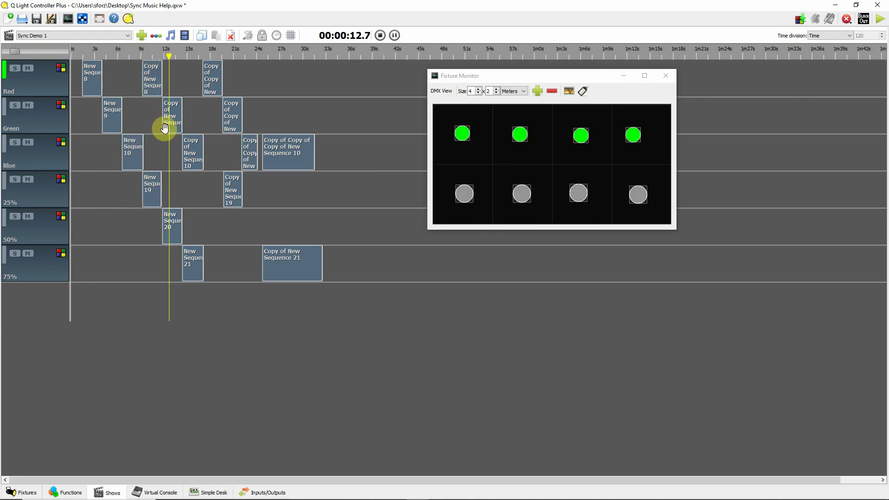
left_click(381, 36)
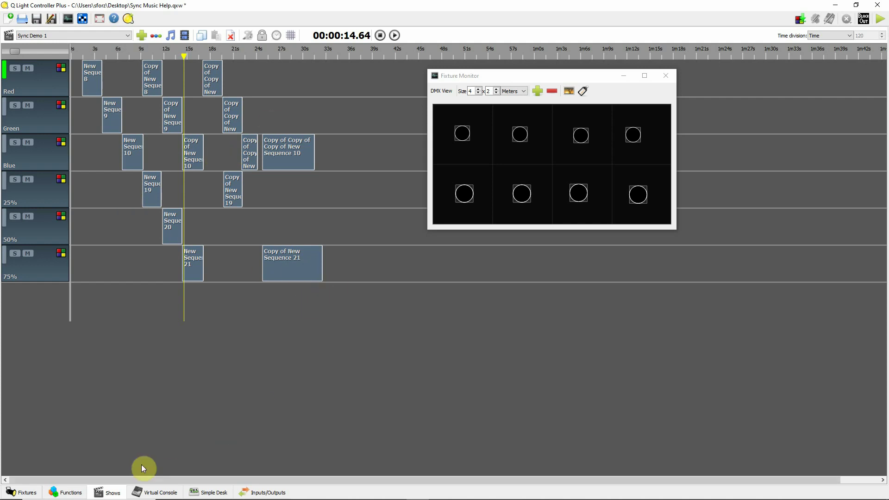
left_click(158, 492)
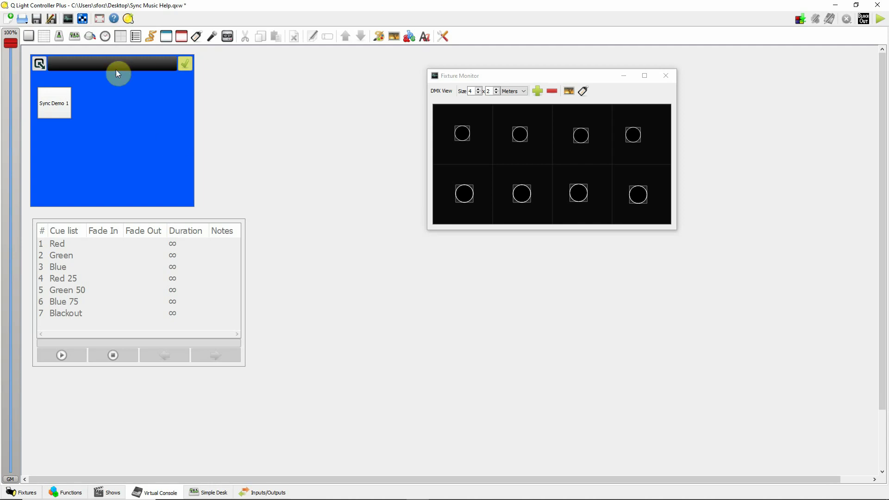
Step: Set the Sync Demo 1 button's function to the Sync Demo 1 show and apply
mouse_move(117, 68)
left_mouse_down()
mouse_move(135, 66)
mouse_move(126, 65)
left_mouse_up()
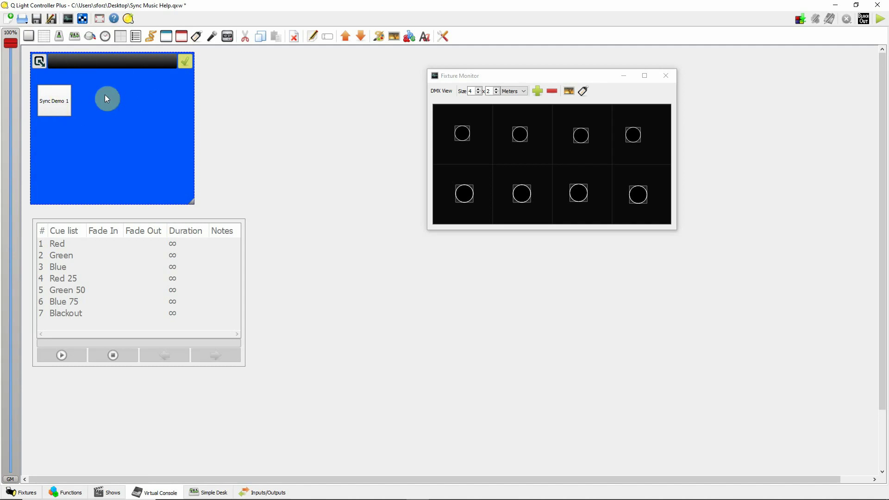
double_click(58, 107)
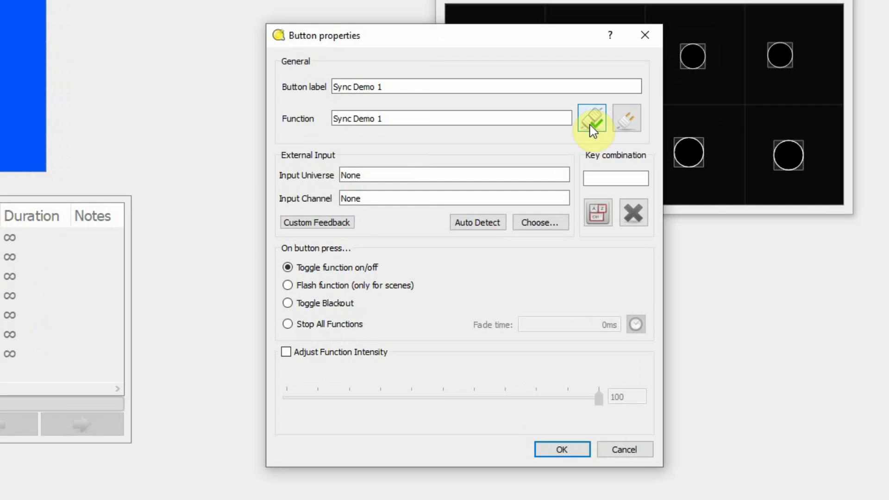
left_click(521, 172)
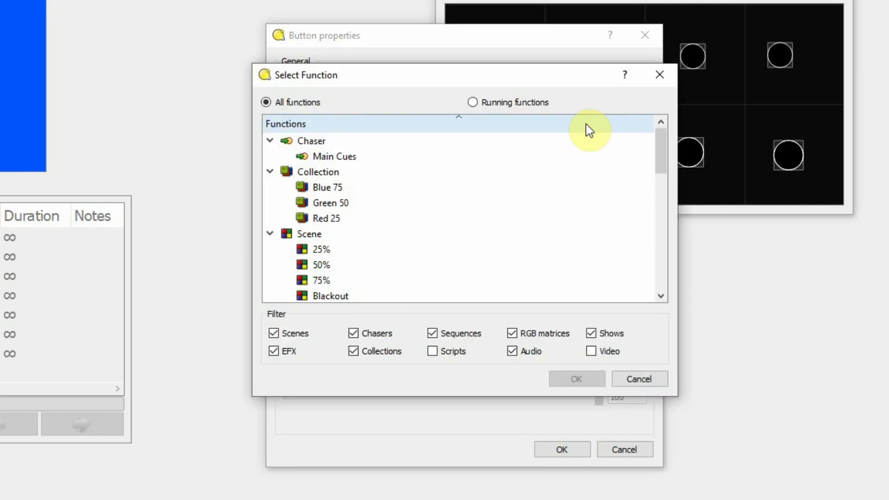
scroll(667, 160, "down", 8)
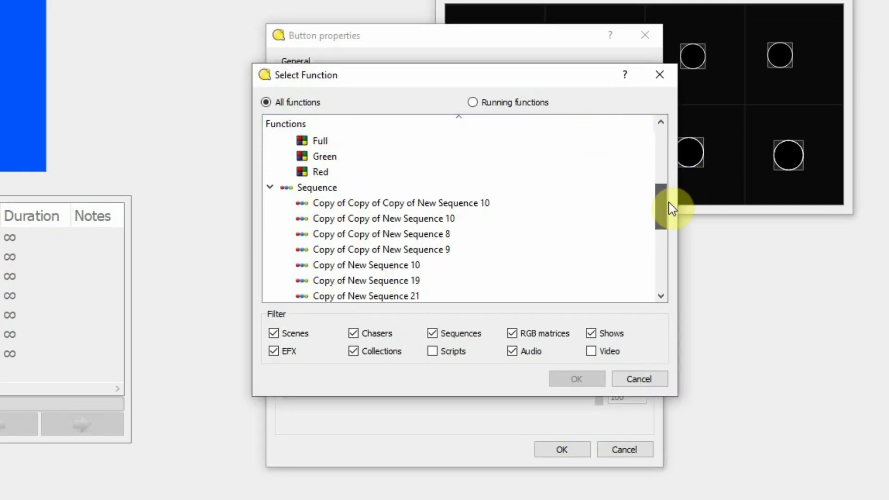
left_click_drag(671, 260, 671, 278)
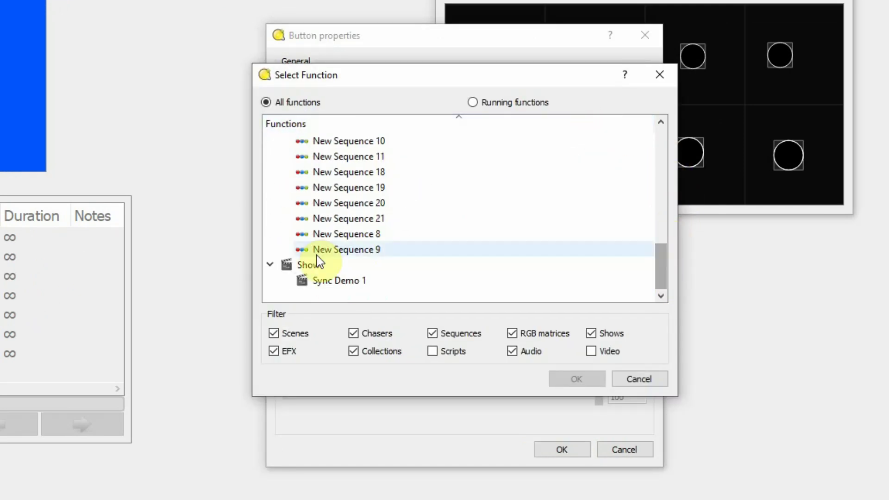
left_click(342, 280)
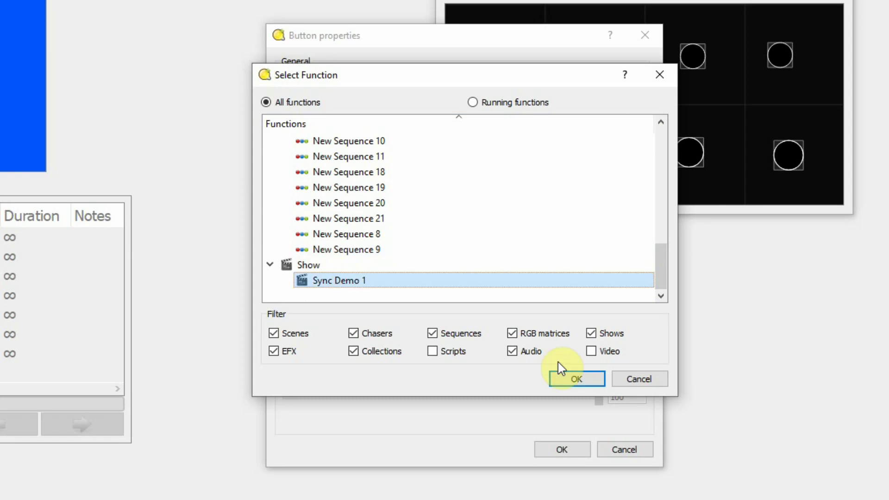
left_click(577, 379)
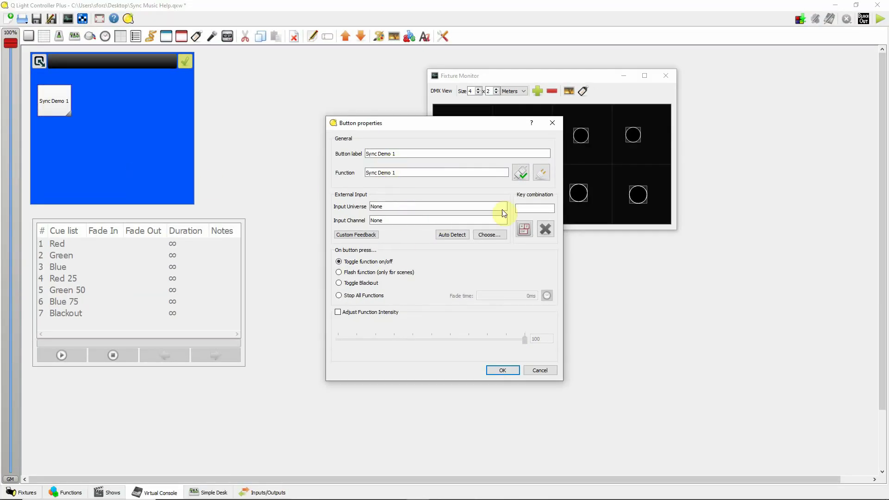
left_click(512, 370)
Step: Place the Fixture Monitor beside the blue button frame on the Virtual Console
left_click(110, 492)
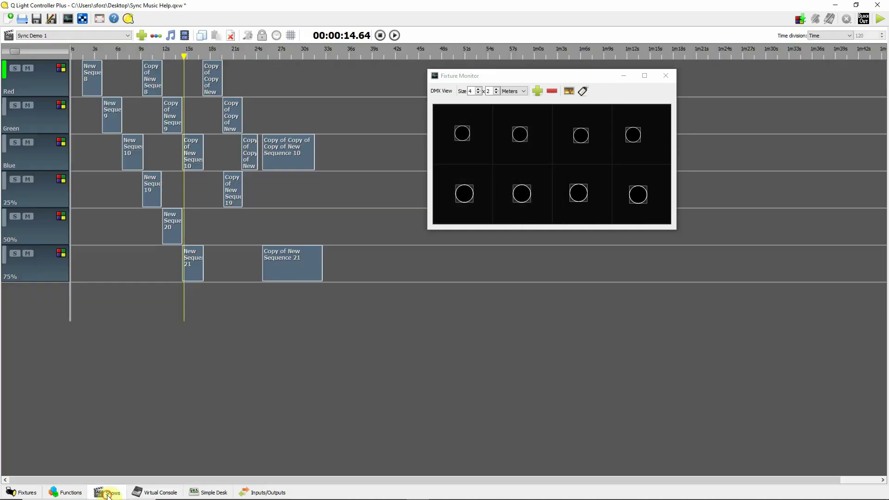
left_click(155, 492)
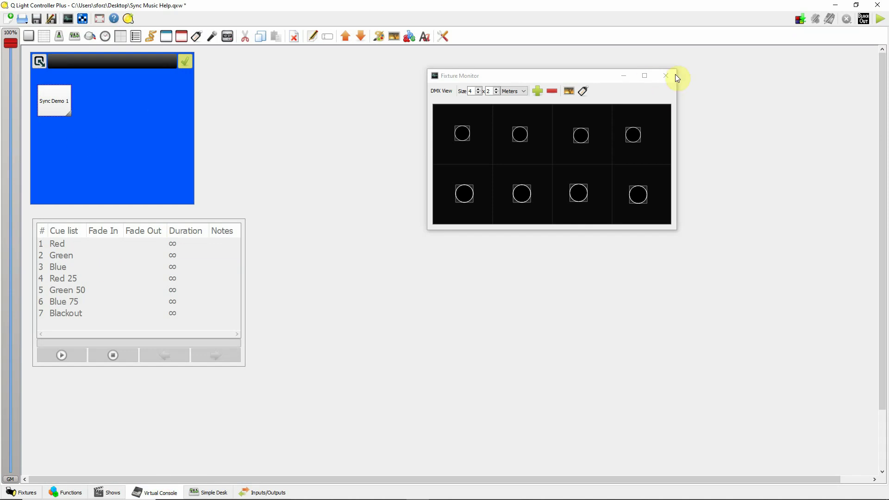
left_click_drag(554, 79, 329, 58)
left_click(32, 111)
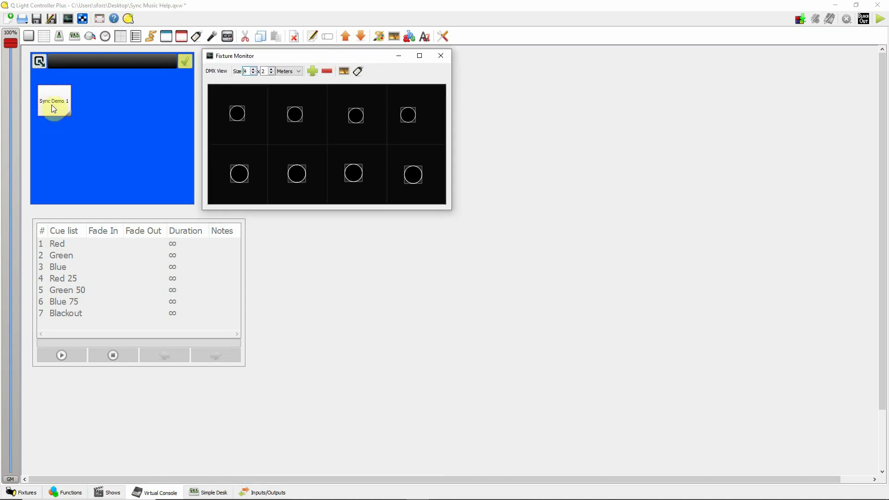
Step: Shrink QLC+ to the left half, close the Fixture Monitor, and stand by MultiPlay's MIDI cue row 2
left_click(856, 5)
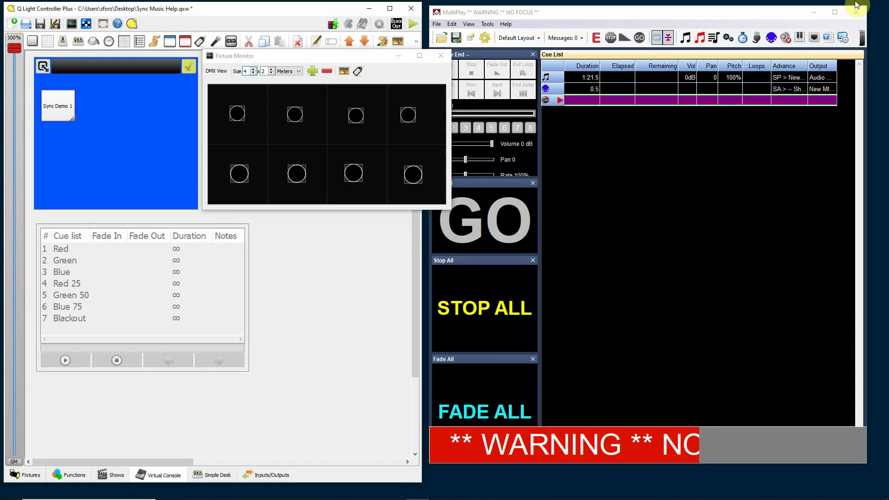
left_click(441, 55)
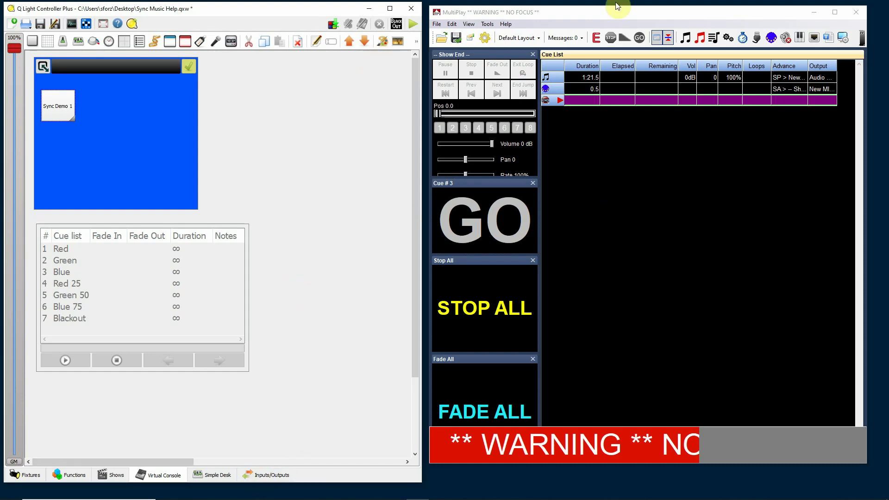
left_click(615, 86)
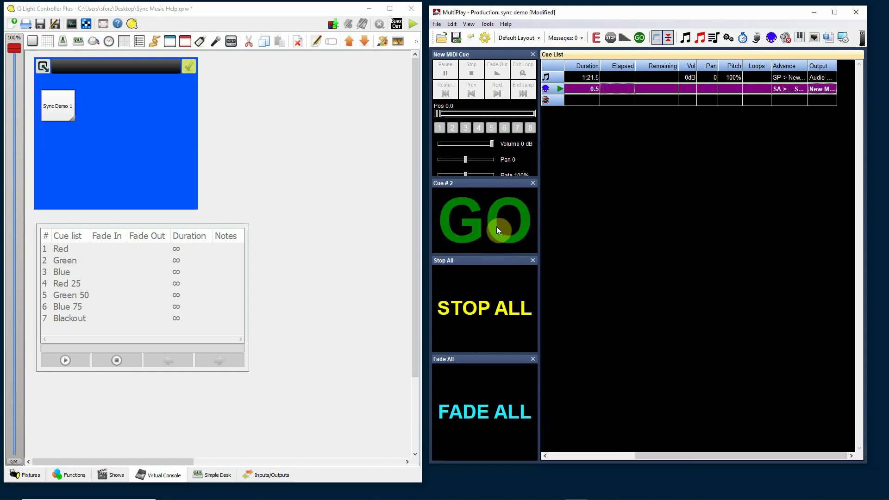
Step: Auto-detect MultiPlay's fired MIDI cue as the Sync Demo 1 button's input: universe 1, channel 169
double_click(64, 110)
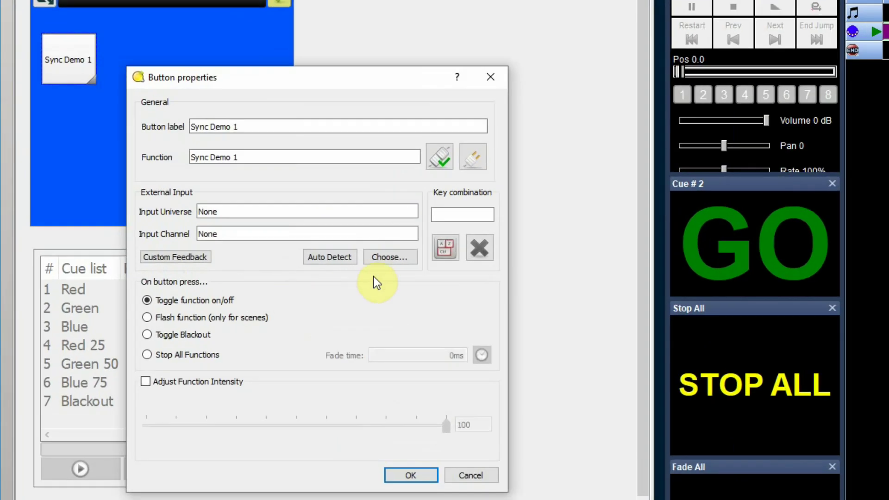
left_click(329, 259)
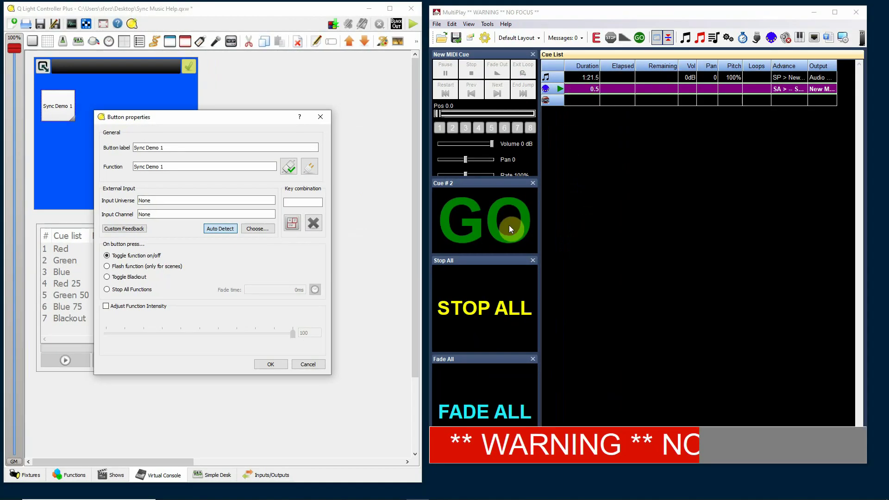
left_click(505, 224)
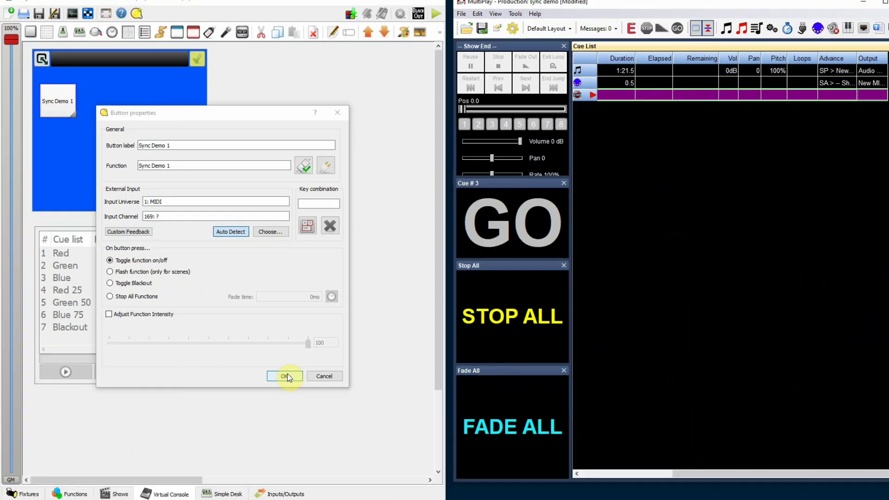
left_click(285, 376)
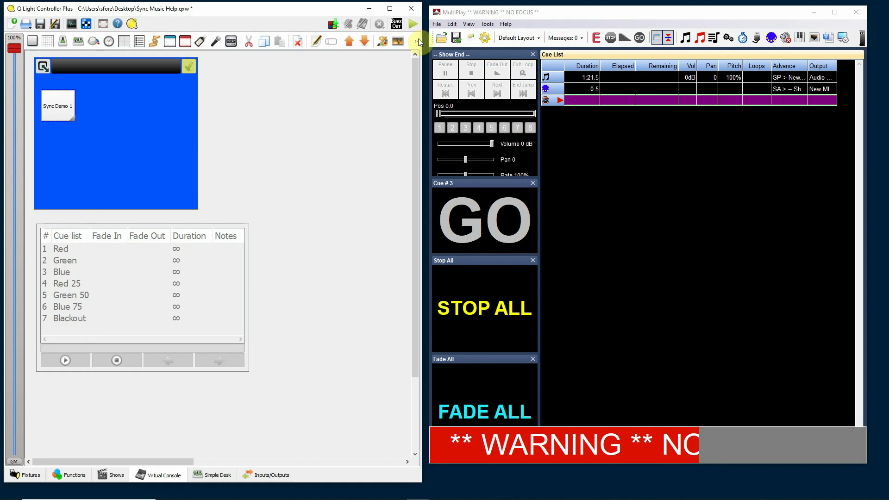
Step: Switch the console to Operate mode, fire MultiPlay's MIDI cue to start Sync Demo 1, then stop it
left_click(621, 87)
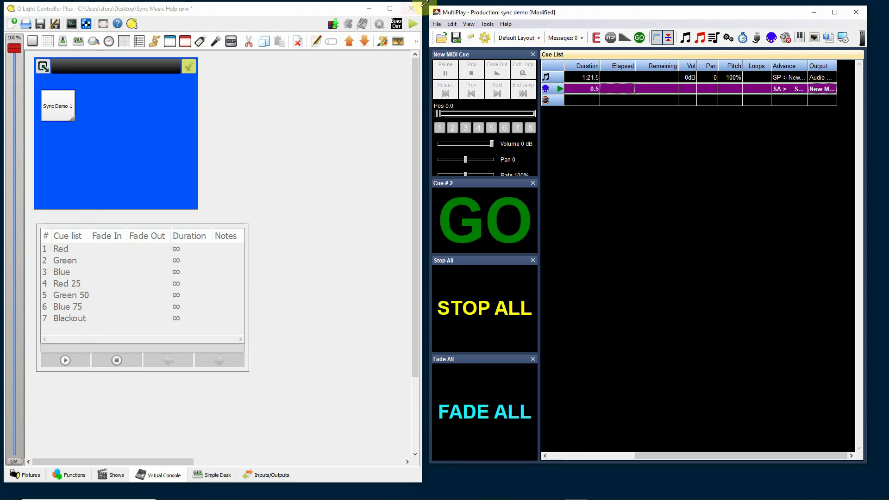
left_click(415, 26)
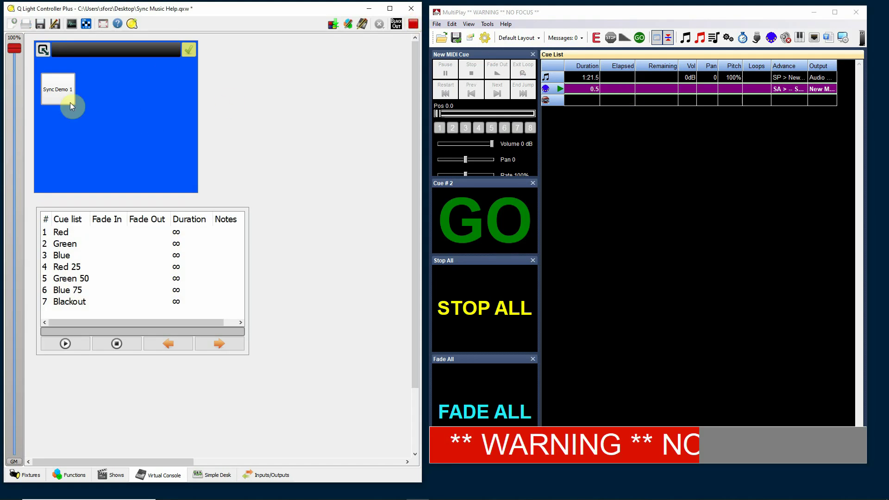
left_click(55, 85)
left_click(480, 219)
left_click(97, 125)
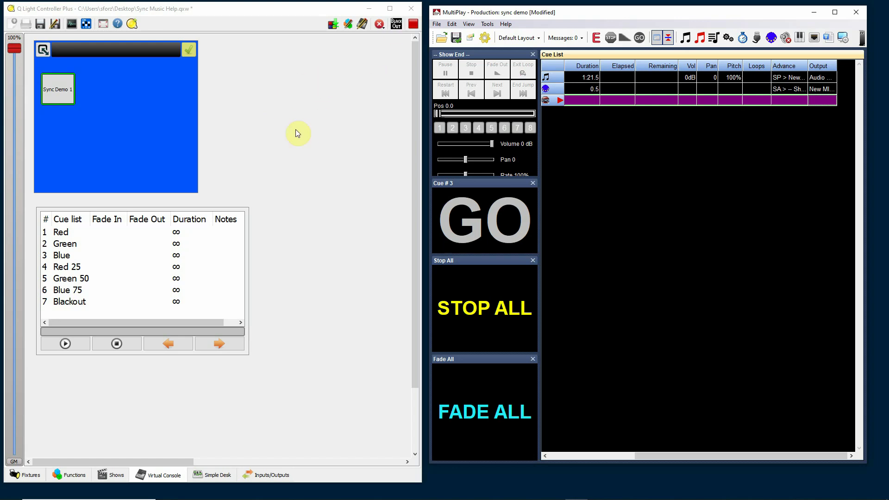
left_click(49, 95)
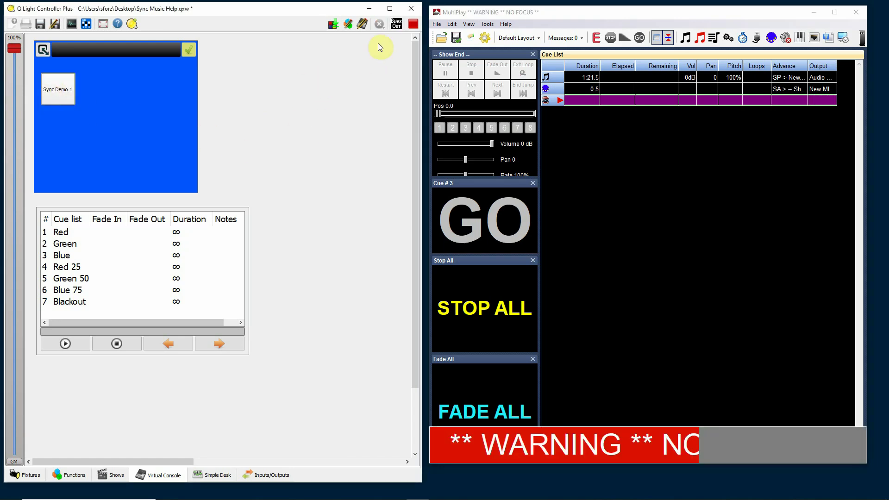
Step: Stand by MultiPlay's first audio cue and open the Fixture Monitor at the lower left
left_click(624, 77)
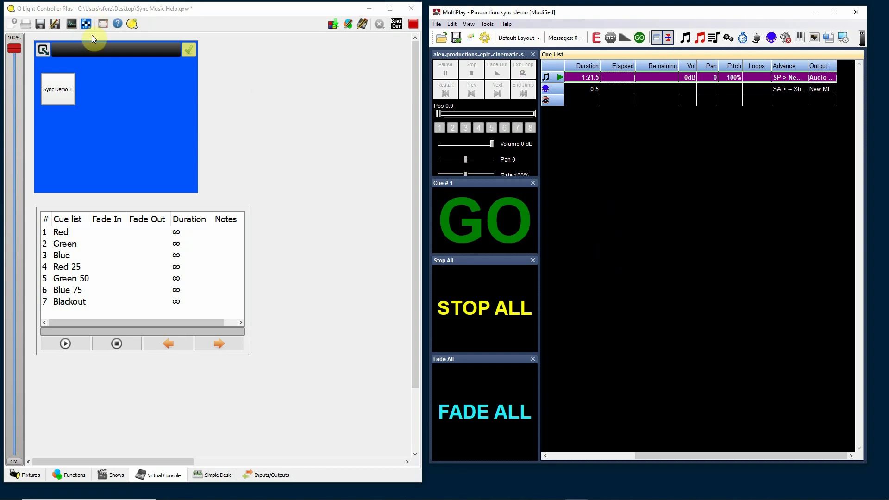
left_click(71, 24)
left_click_drag(351, 56, 179, 207)
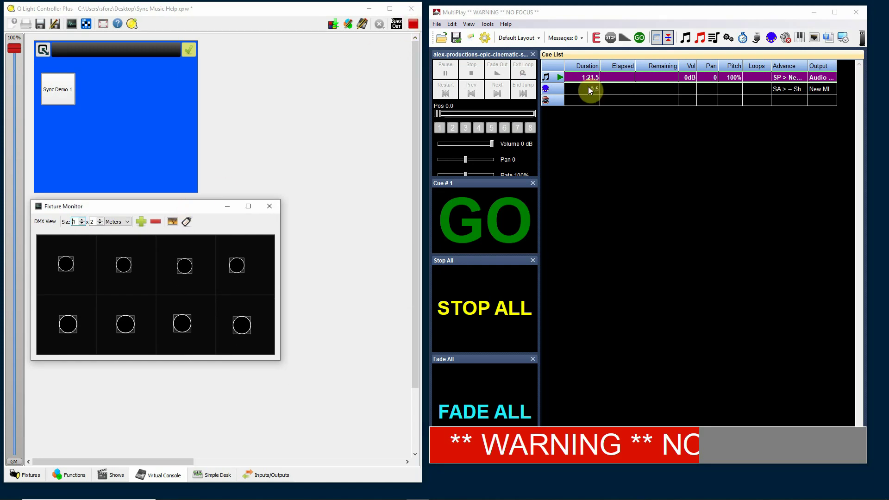
Step: Run the trailer audio cue so Sync Demo 1 lights play via MIDI, then stop playback
left_click(614, 76)
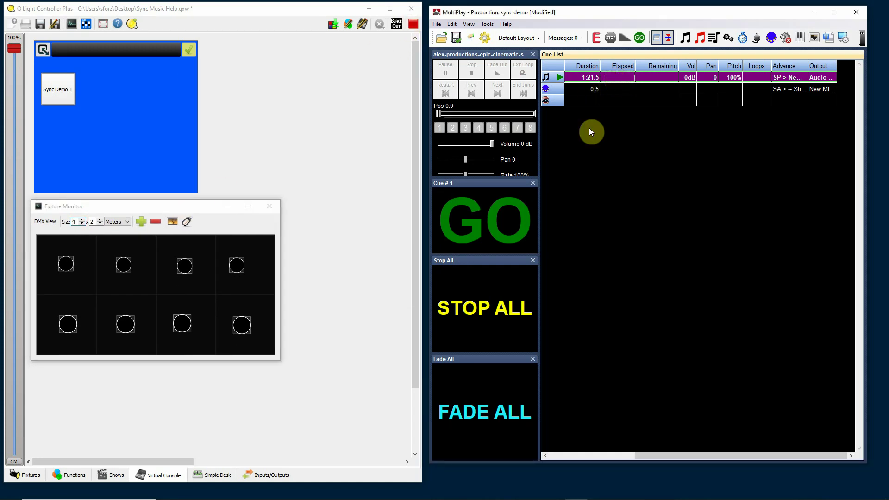
left_click(489, 218)
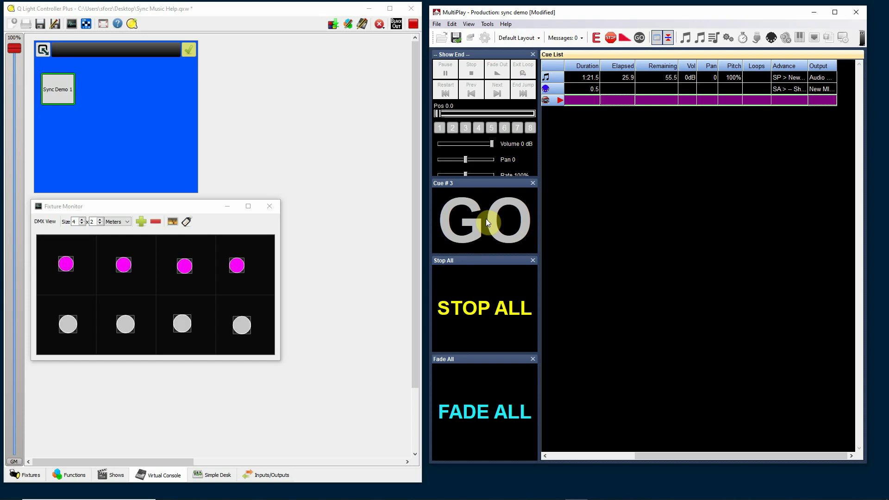
left_click(606, 38)
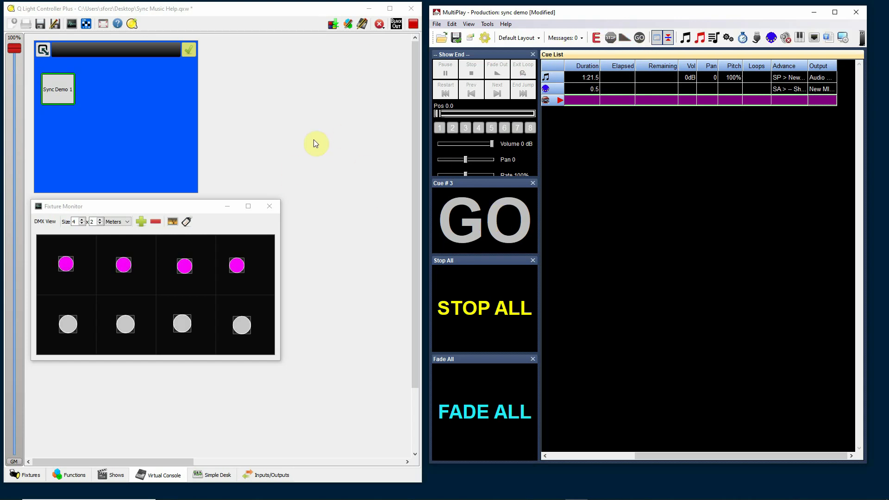
left_click(49, 93)
left_click(642, 206)
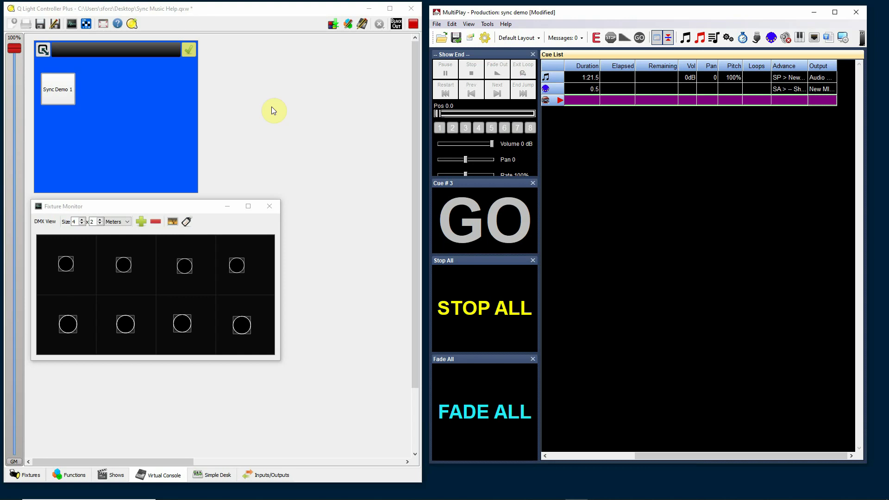
Step: Return the console to design mode, maximize QLC+, and move the Fixture Monitor off the cue list
left_click(414, 23)
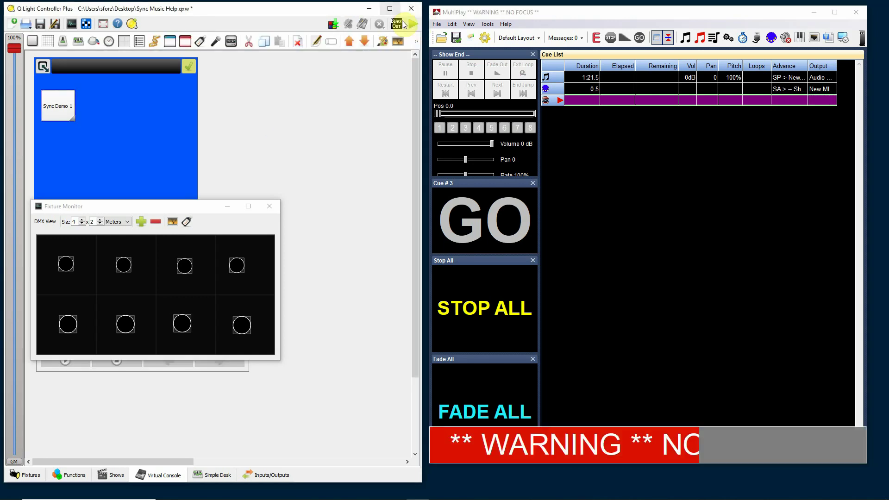
left_click(391, 9)
left_click_drag(185, 210, 375, 61)
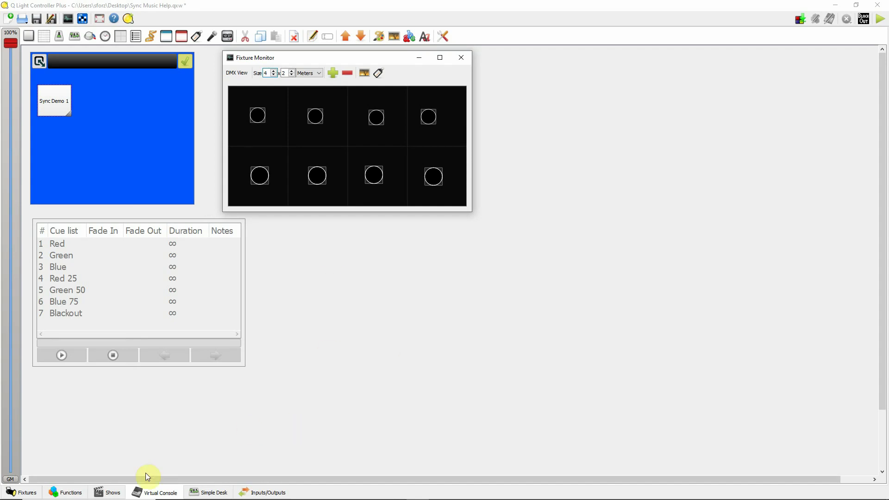
Step: Show the Sync Demo 1 timeline and close the Fixture Monitor
left_click(108, 492)
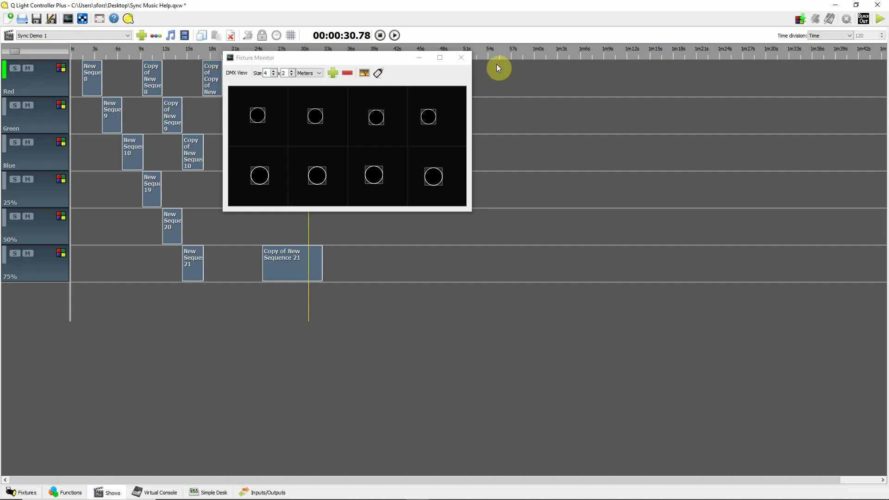
left_click_drag(357, 62, 650, 107)
left_click(775, 129)
left_click(758, 109)
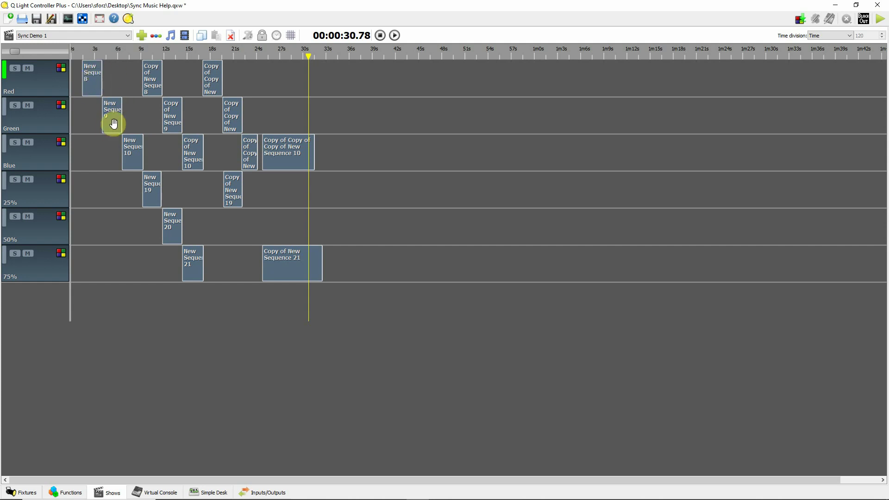
mouse_move(114, 124)
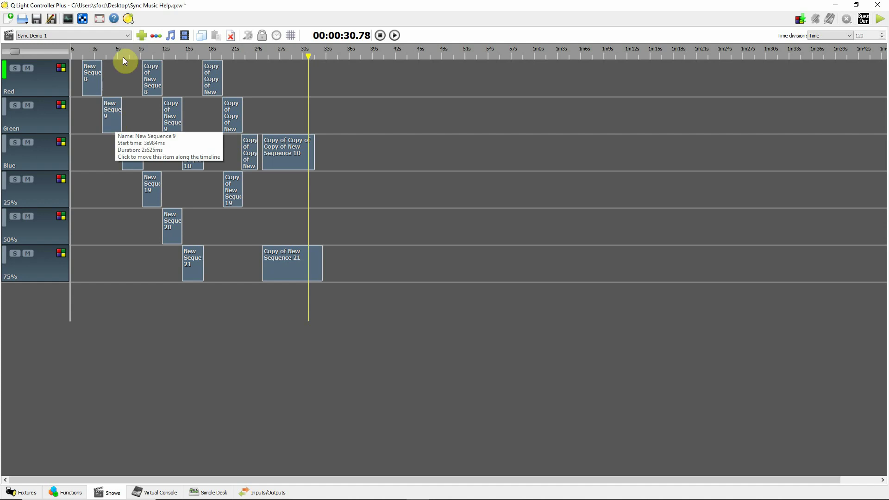
Step: Reopen the Fixture Monitor and place it right of the Sync Demo 1 timeline, showing eight fixtures
left_click(68, 19)
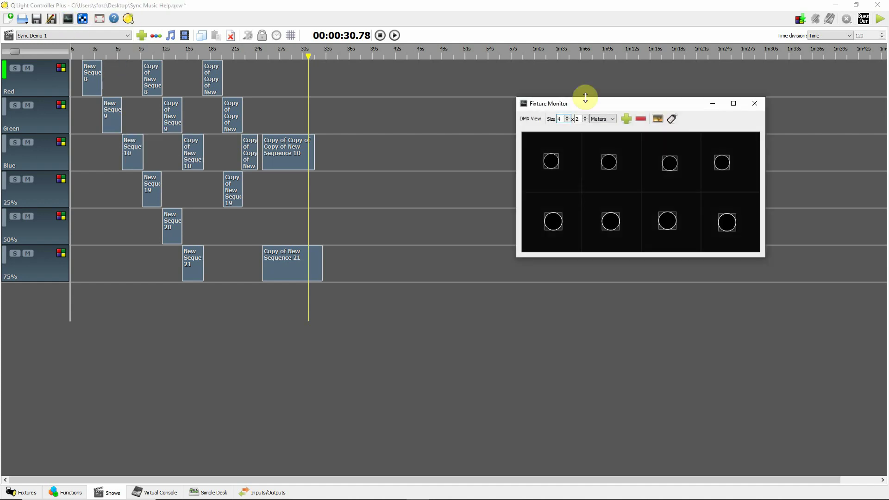
left_click_drag(612, 99, 490, 91)
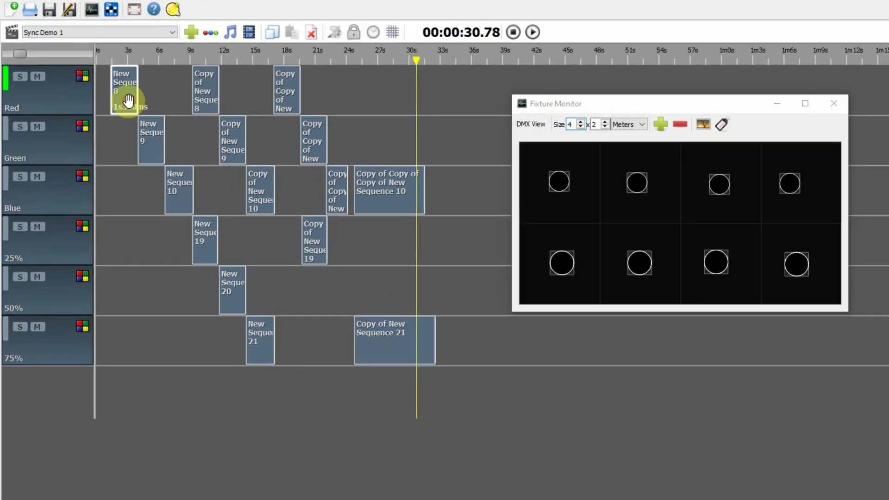
Step: Inspect the start times and durations of the New Sequence 8 and New Sequence 9 clips
left_click(93, 78)
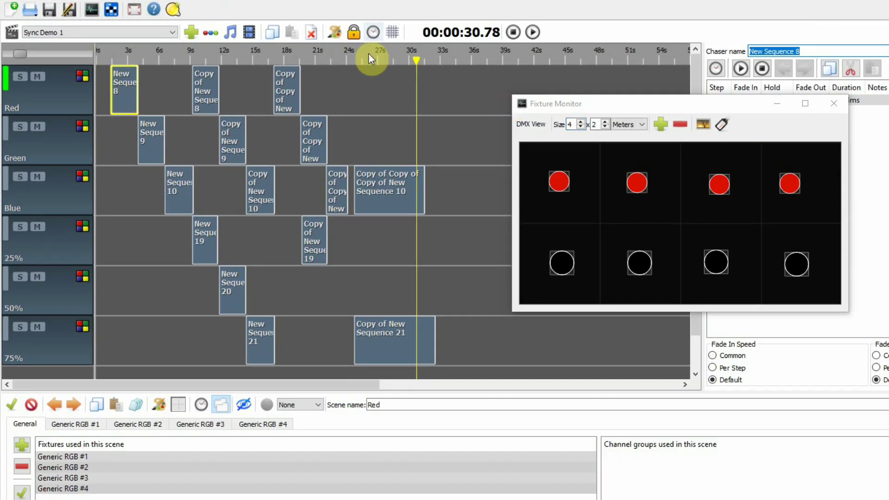
left_click(372, 31)
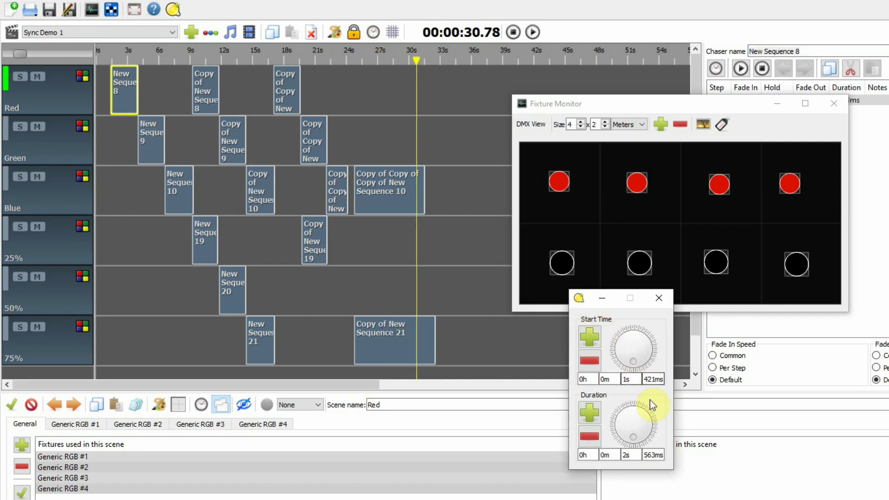
left_click(657, 382)
left_click(659, 298)
left_click(149, 144)
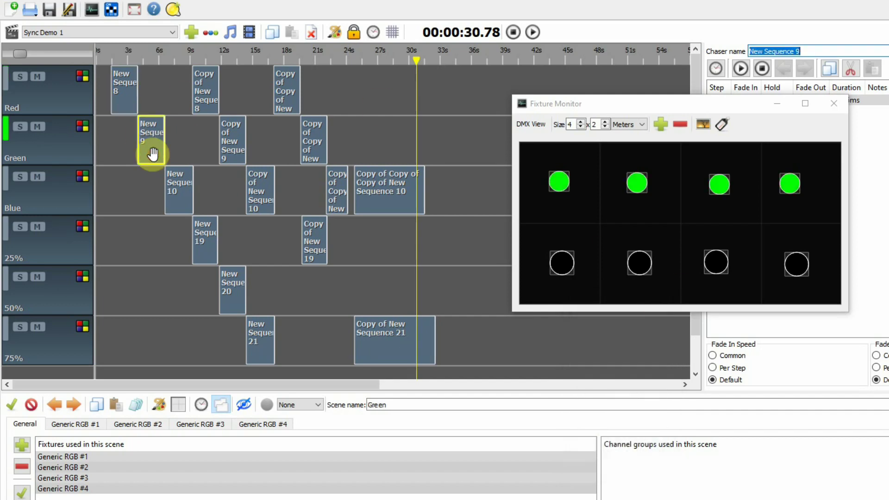
left_click(373, 32)
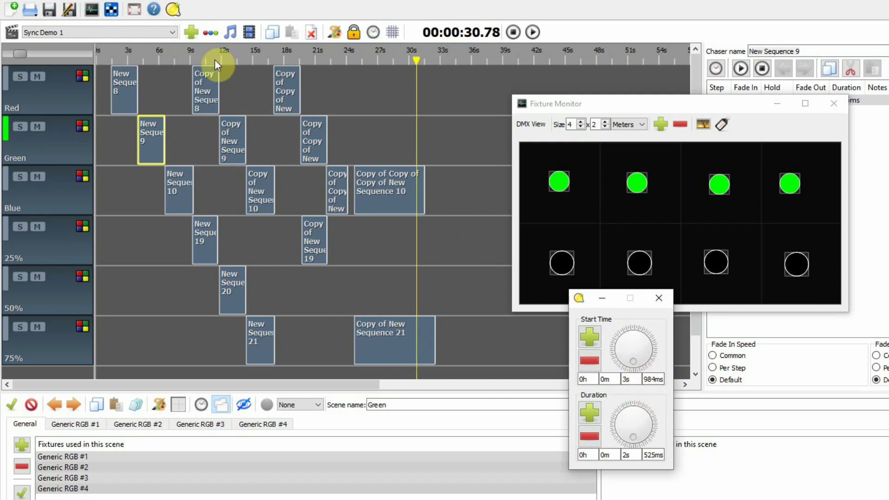
left_click(659, 302)
Step: Recheck New Sequence 8's timing and try dragging it, leaving it in place
left_click(123, 95)
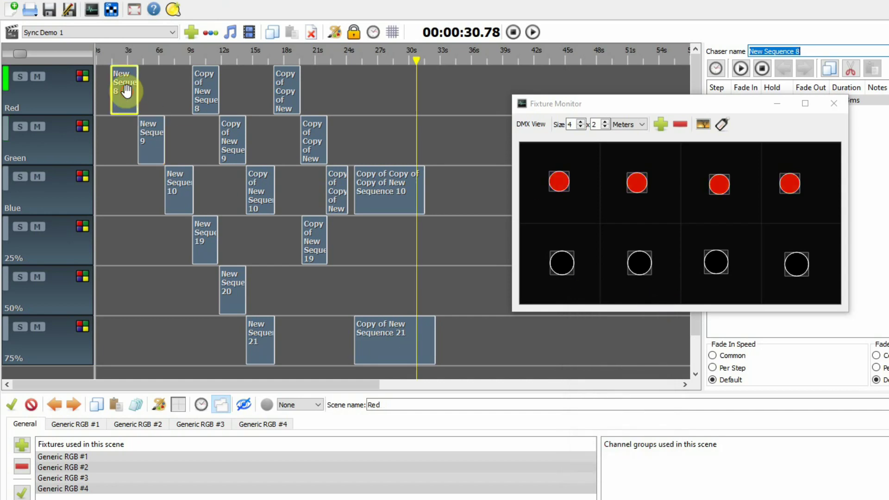
left_click(373, 32)
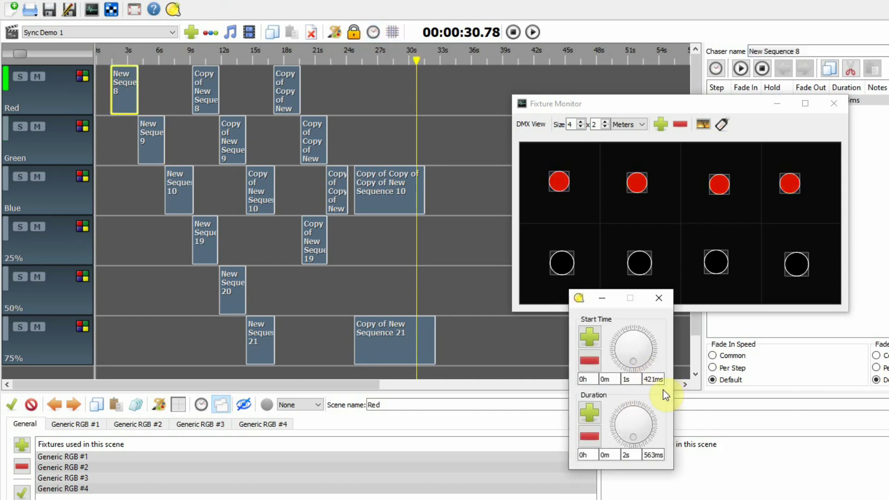
left_click(659, 298)
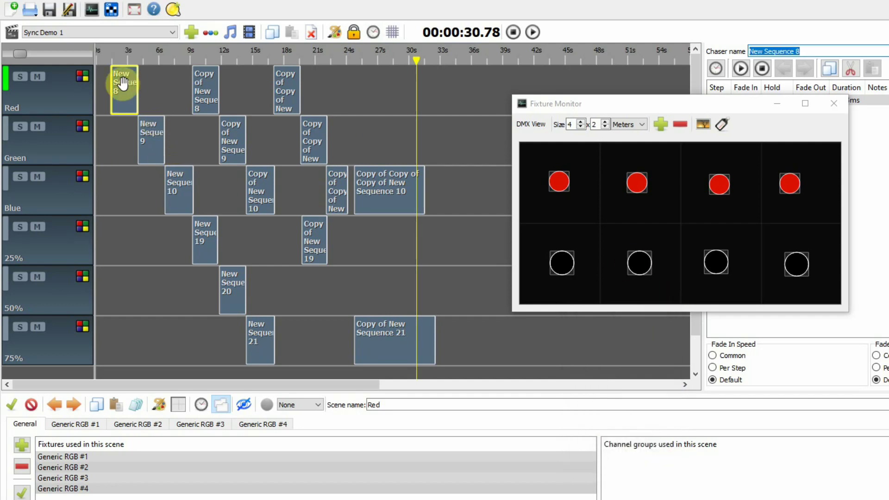
mouse_move(125, 79)
left_mouse_down()
mouse_move(143, 119)
mouse_move(123, 93)
left_mouse_up()
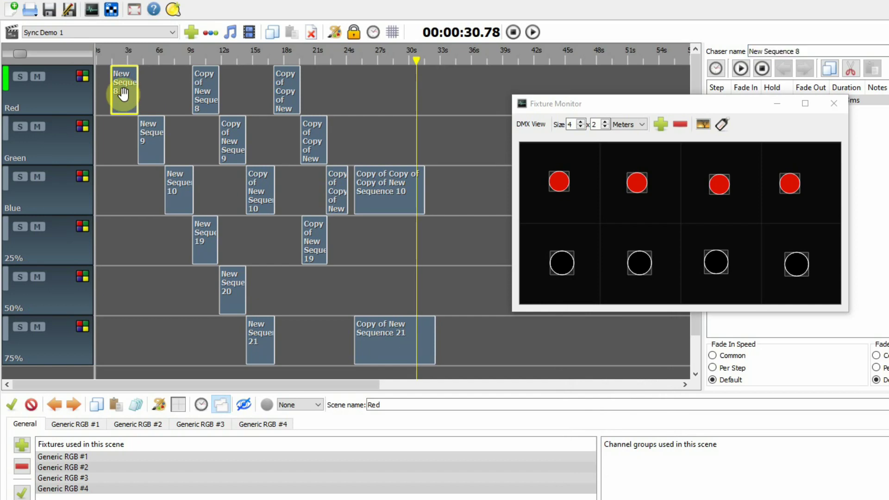
left_click(373, 33)
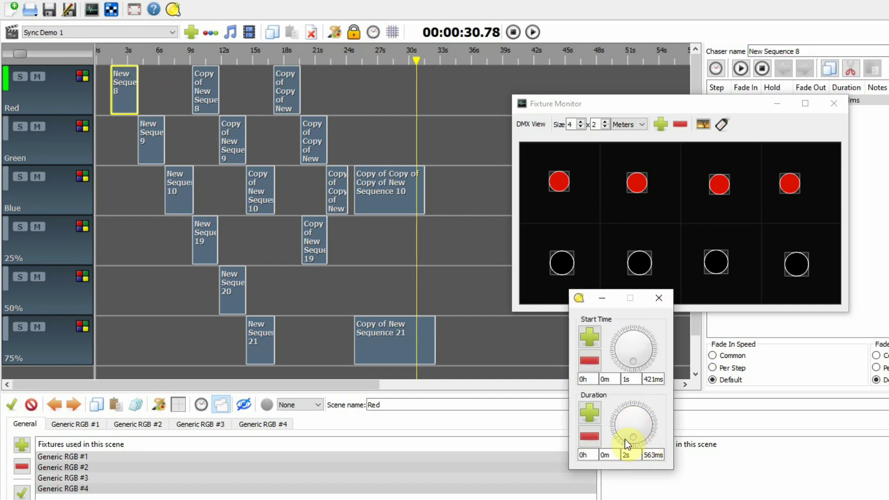
left_click(665, 304)
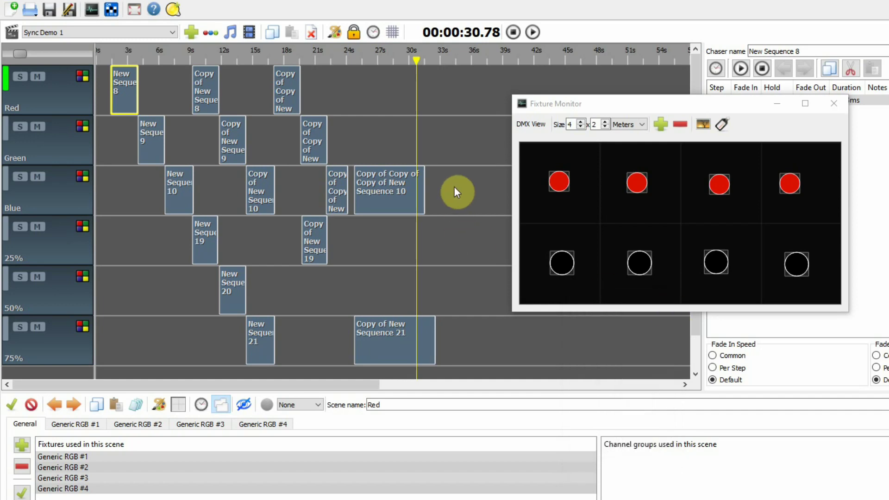
Step: Preview the New Sequence 9, 10 and 8 clips on the Green, Blue and Red tracks
left_click(148, 140)
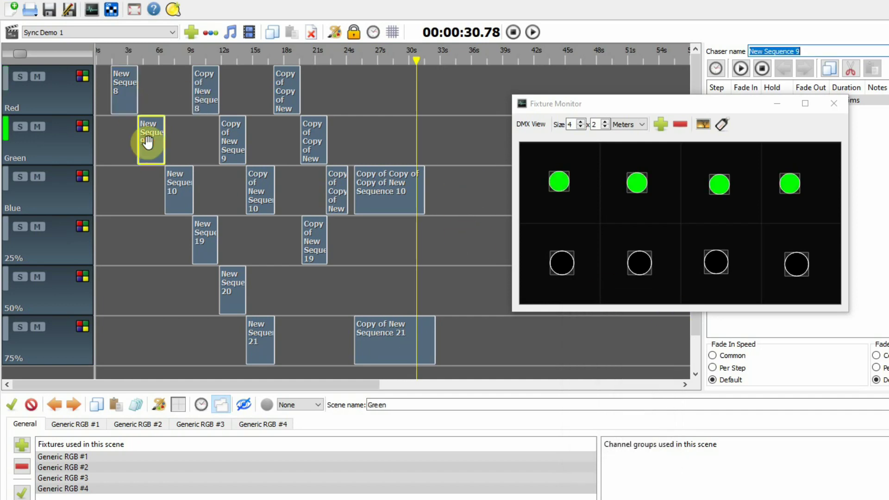
left_click(175, 190)
left_click(128, 95)
left_click(149, 139)
left_click(181, 184)
left_click(120, 91)
left_click(373, 33)
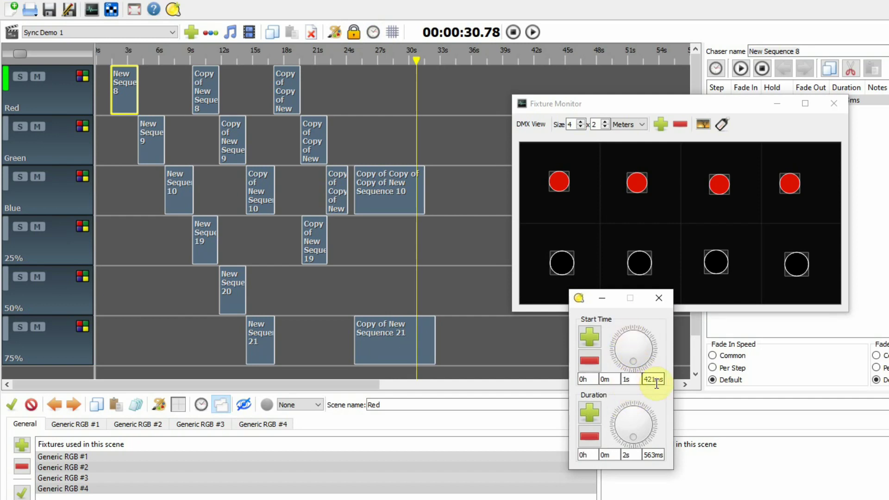
Step: Compare New Sequence 8's and 9's timings, leaving New Sequence 9 selected with fixtures lit green
left_click(148, 142)
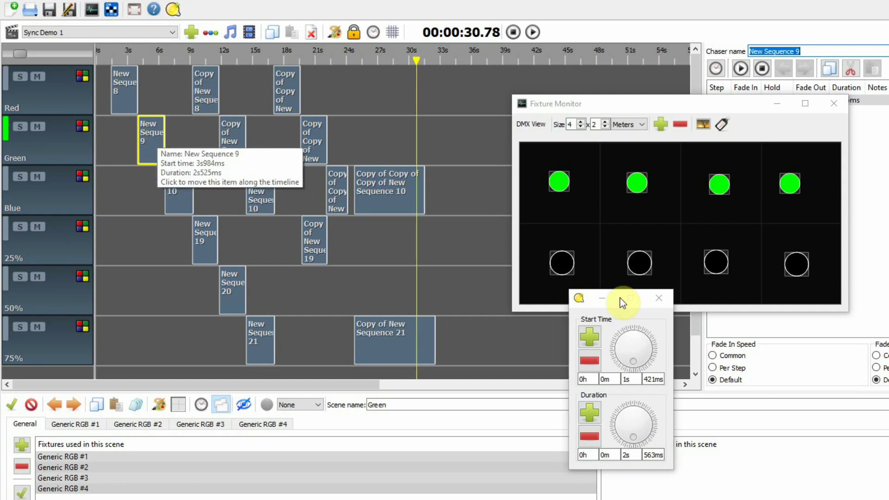
left_click(659, 298)
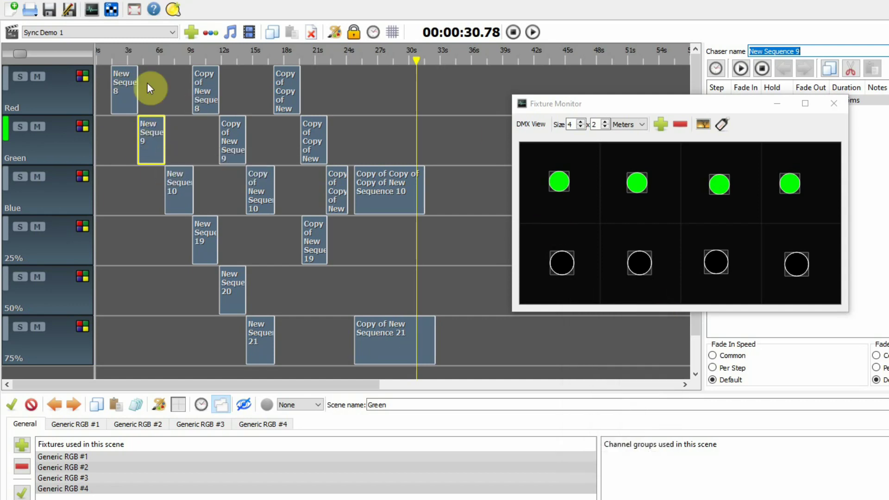
left_click(125, 91)
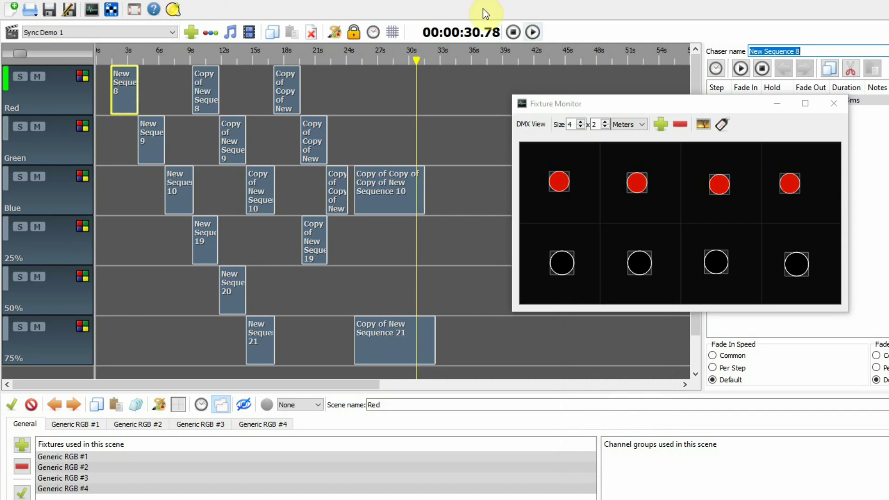
left_click(373, 32)
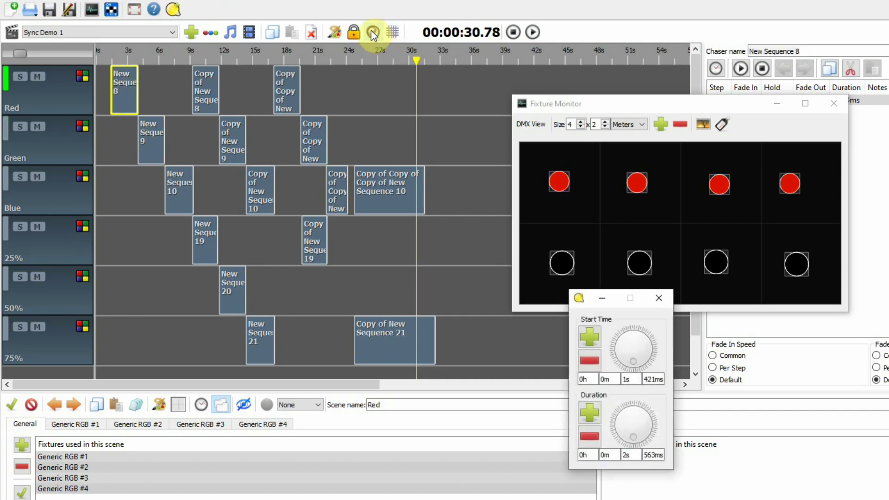
left_click(667, 297)
left_click(151, 139)
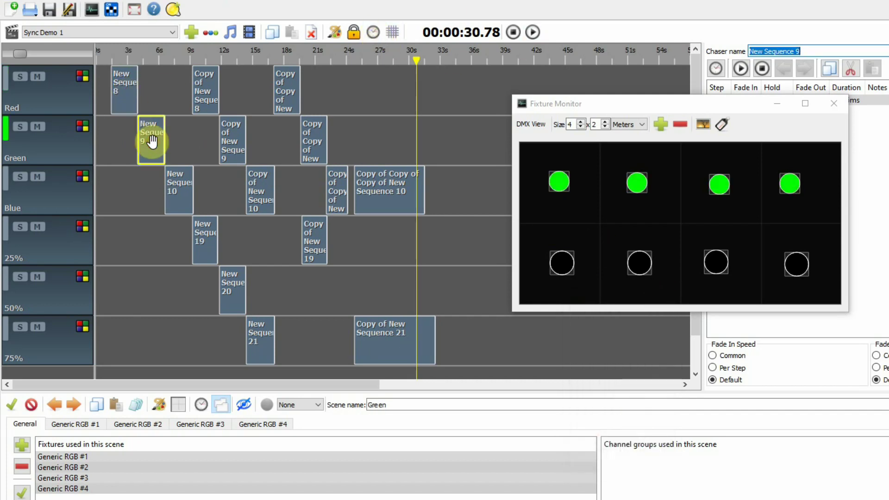
left_click(366, 34)
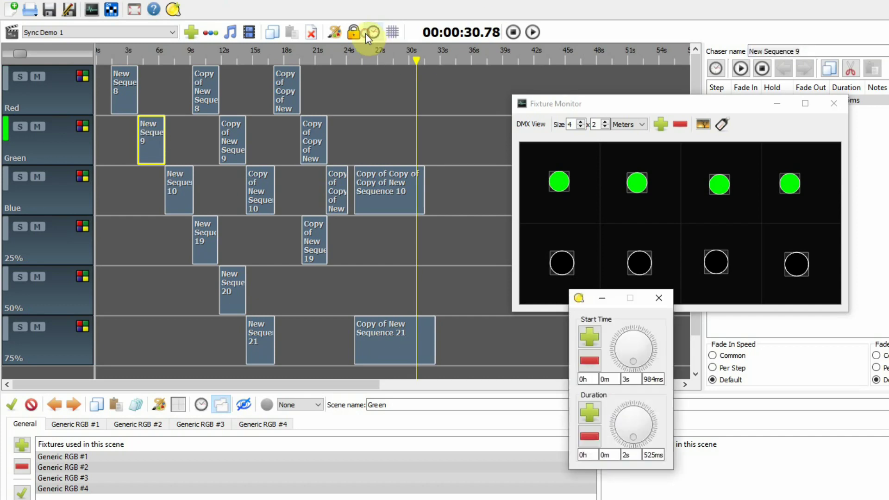
left_click(659, 297)
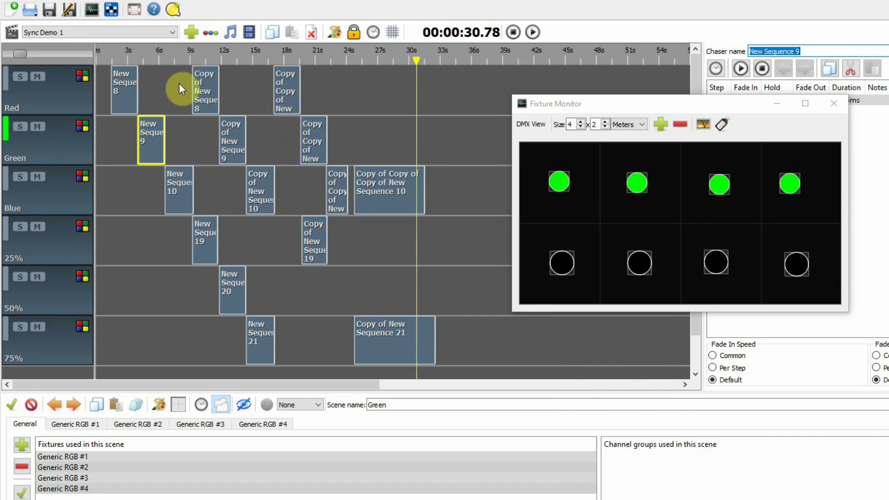
Step: Reduce New Sequence 8's duration to 2s132ms, keeping its 1s421ms start, then deselect it
left_click(123, 86)
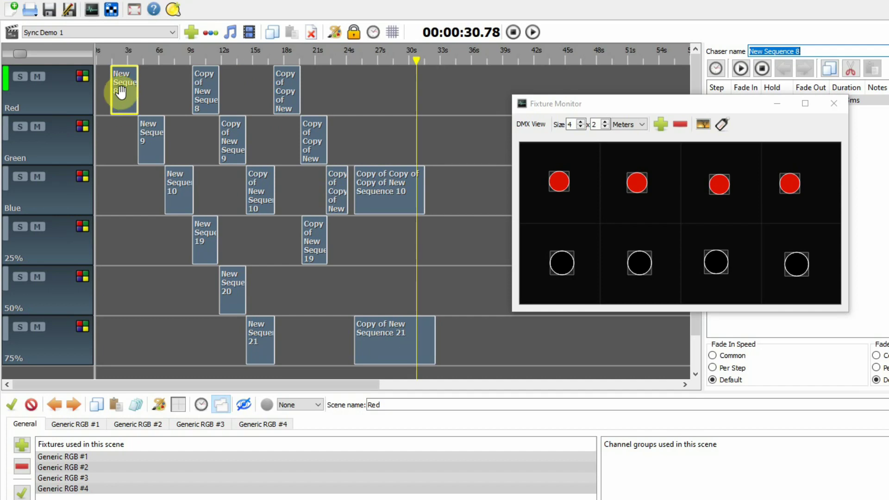
left_click(374, 32)
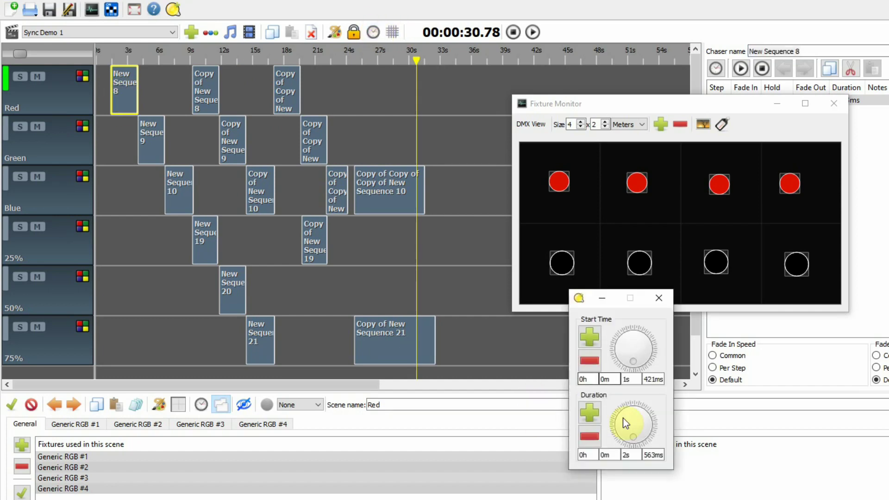
left_click_drag(629, 425, 626, 445)
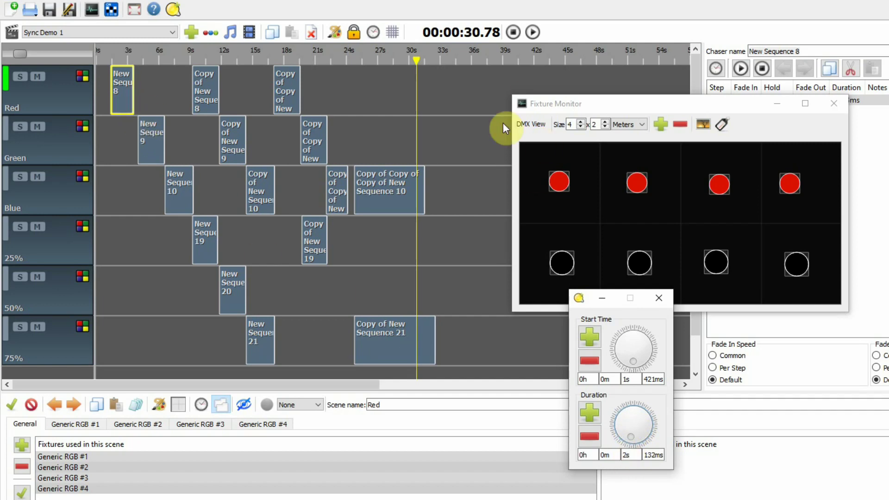
left_click(663, 299)
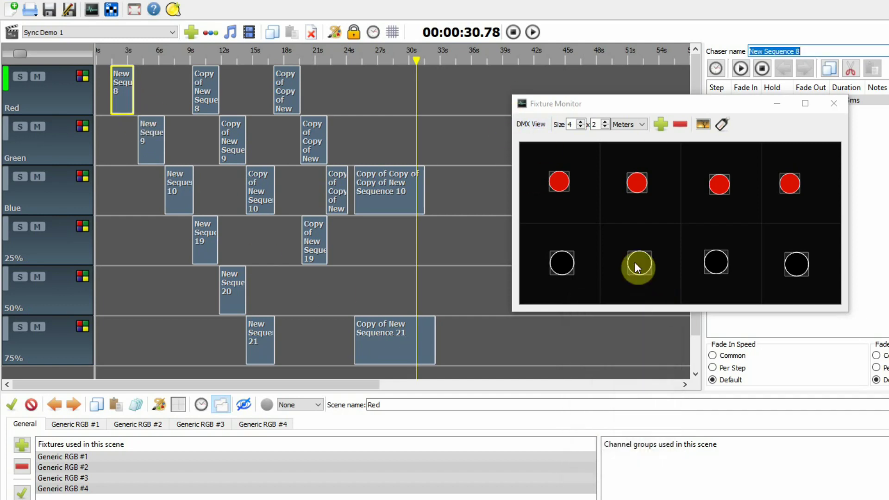
left_click(482, 93)
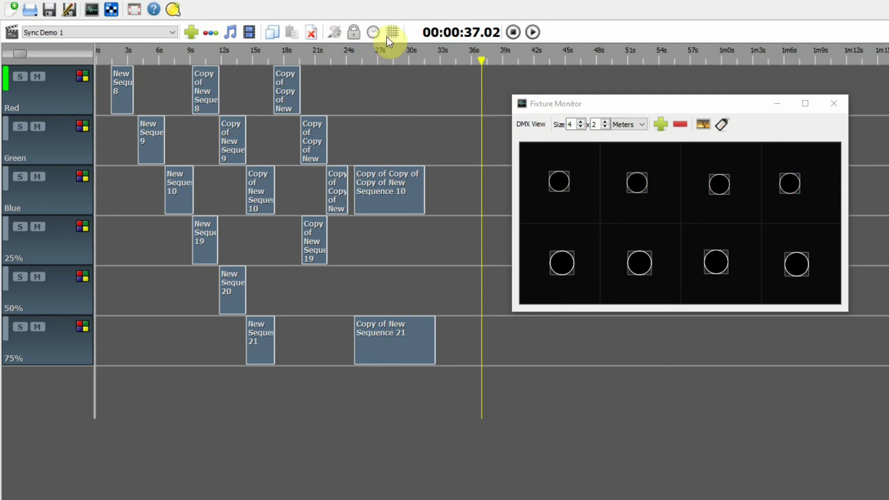
Step: Rewind and play the show, stop it around 7 seconds, then select New Sequence 8 again
left_click(513, 32)
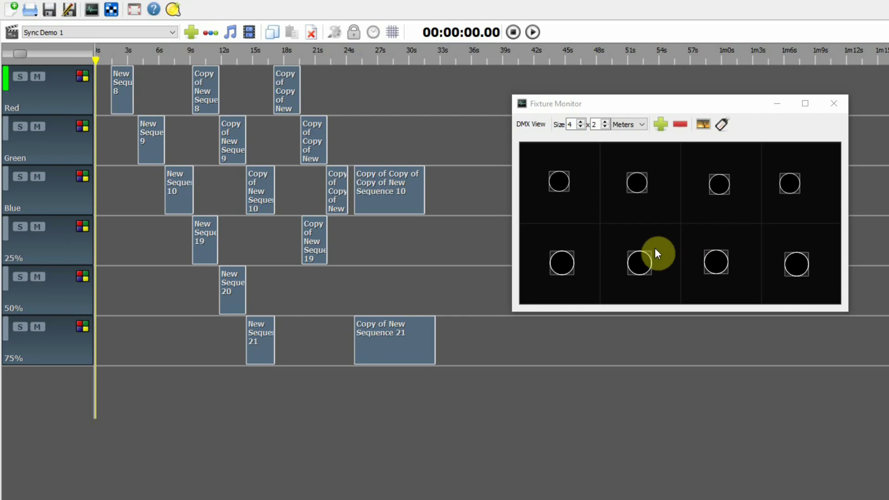
left_click(533, 32)
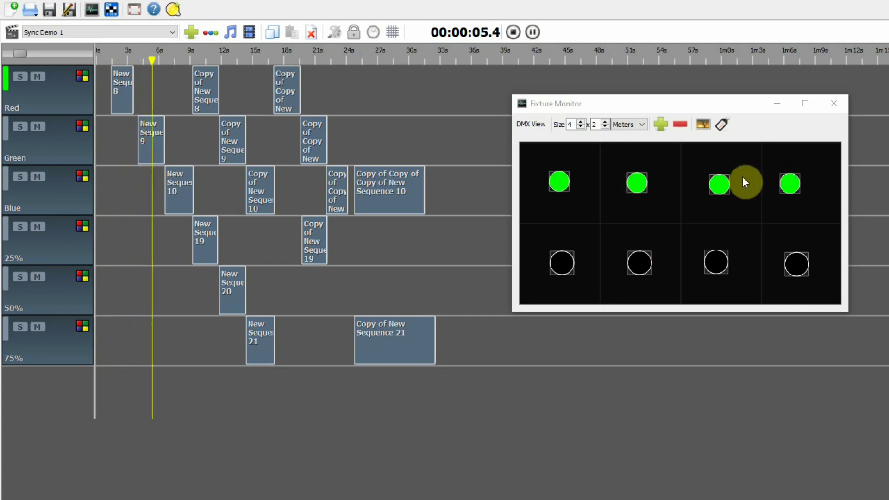
left_click(514, 32)
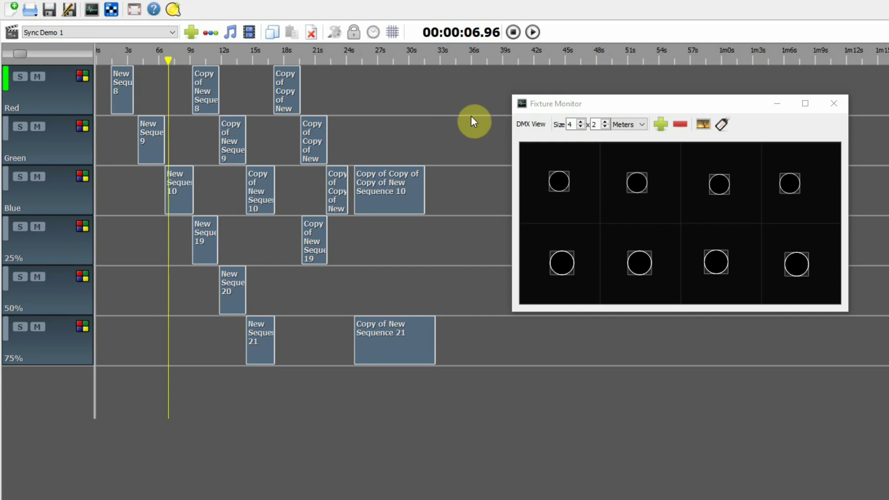
left_click(123, 93)
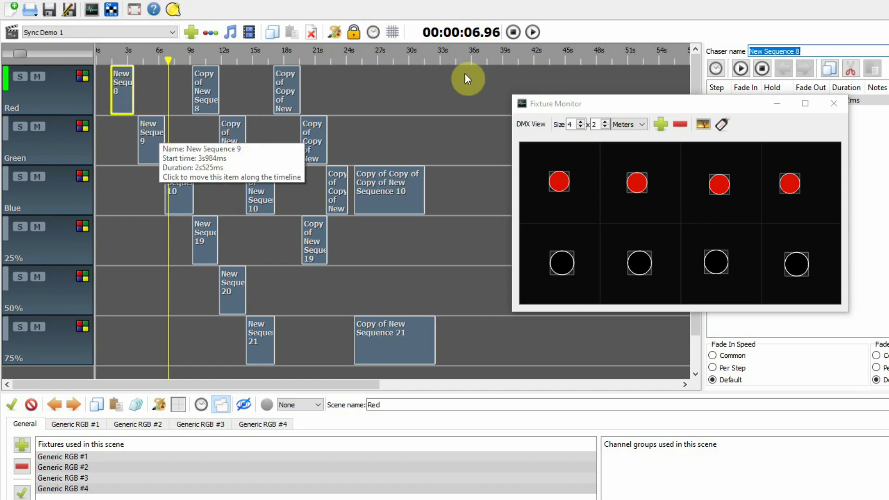
Step: Extend New Sequence 8's duration to 3s267ms, keeping its 1s421ms start
left_click(366, 32)
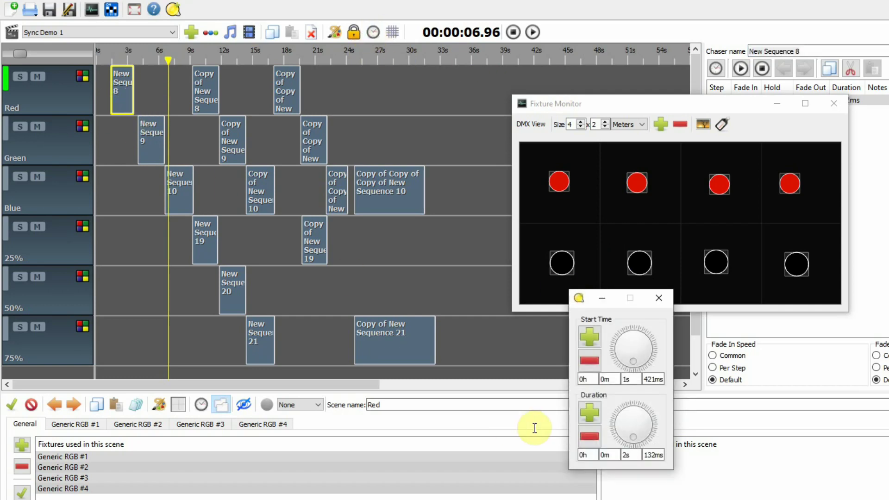
left_click_drag(635, 434, 631, 412)
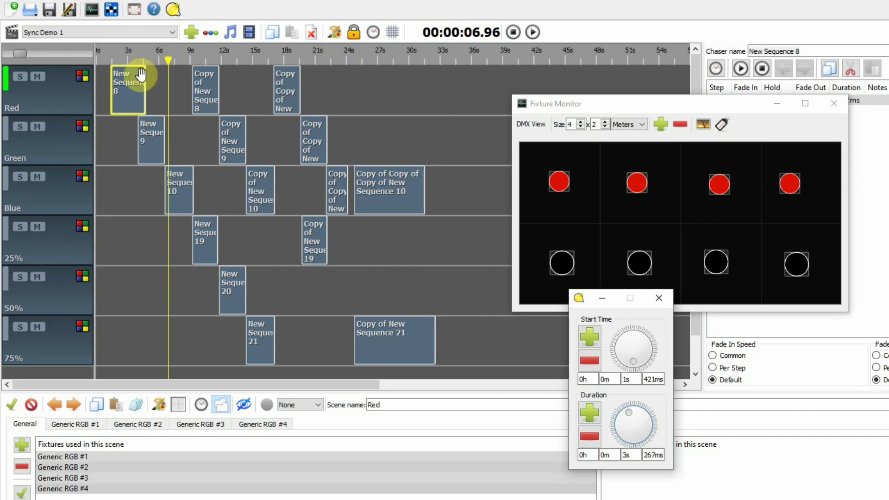
Step: Close the timing popup, then rewind and replay the show, stopping at 00:00:07.20
left_click(454, 140)
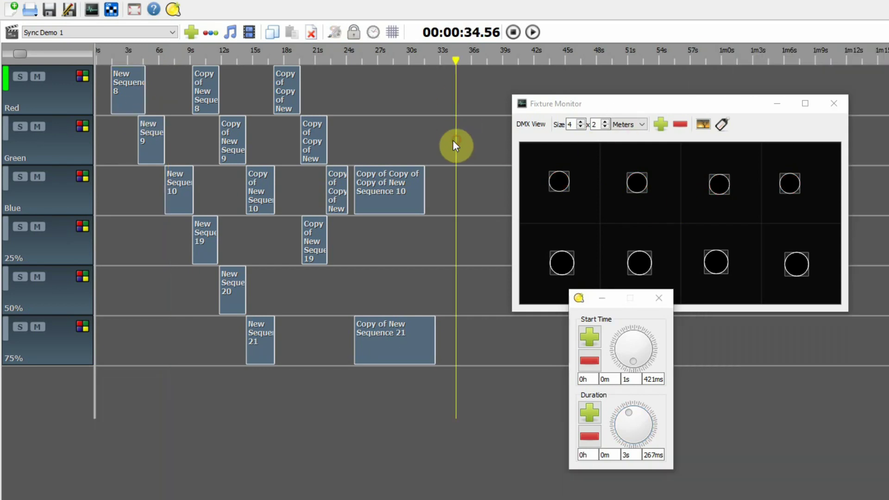
left_click(659, 298)
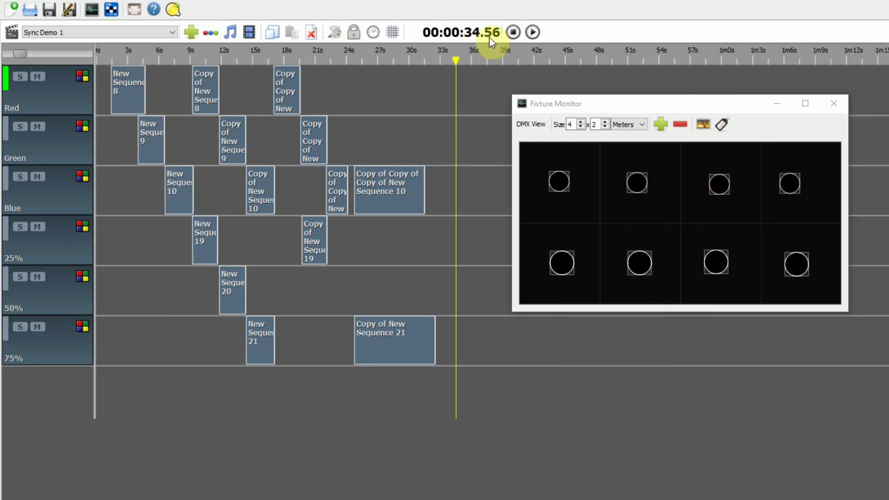
left_click(513, 32)
left_click(533, 31)
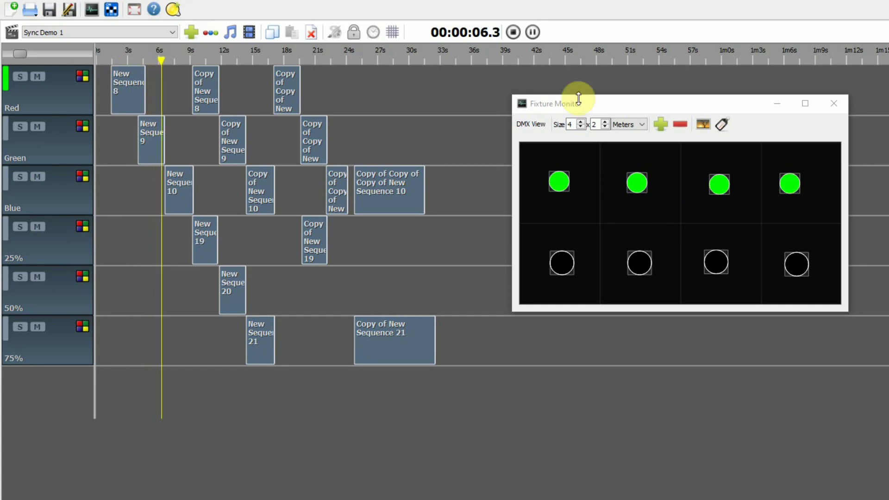
left_click(513, 32)
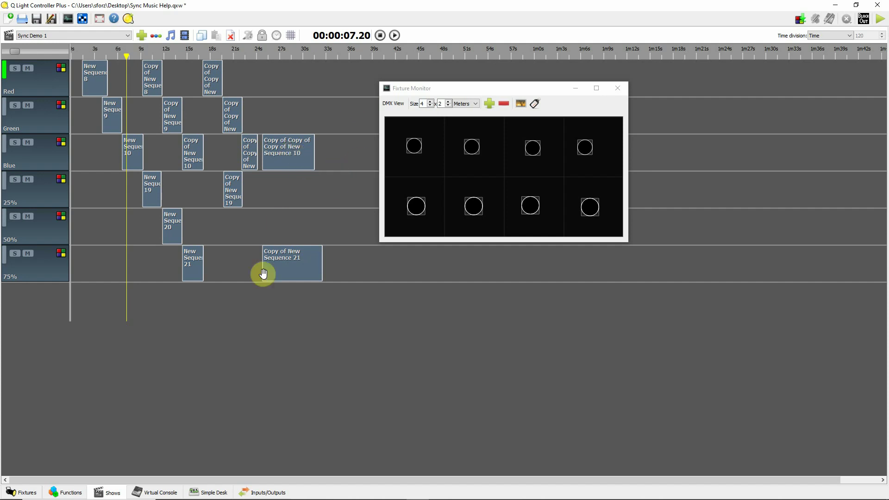
Step: Close the Fixture Monitor, check the Main Cues chaser steps in Functions, and return to the Virtual Console
left_click(157, 492)
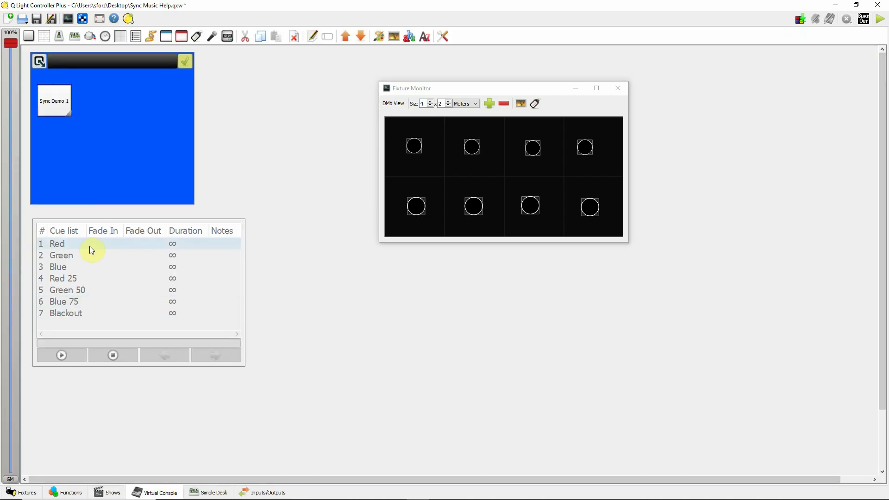
left_click(87, 489)
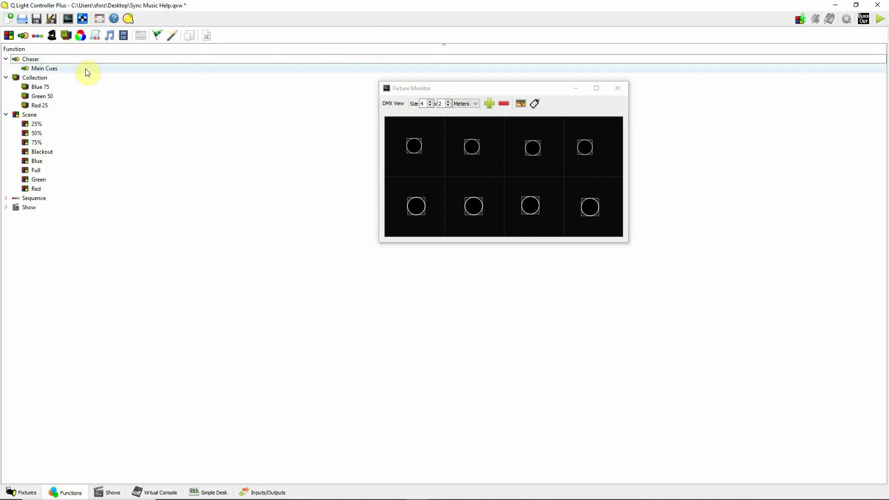
left_click_drag(565, 96, 452, 152)
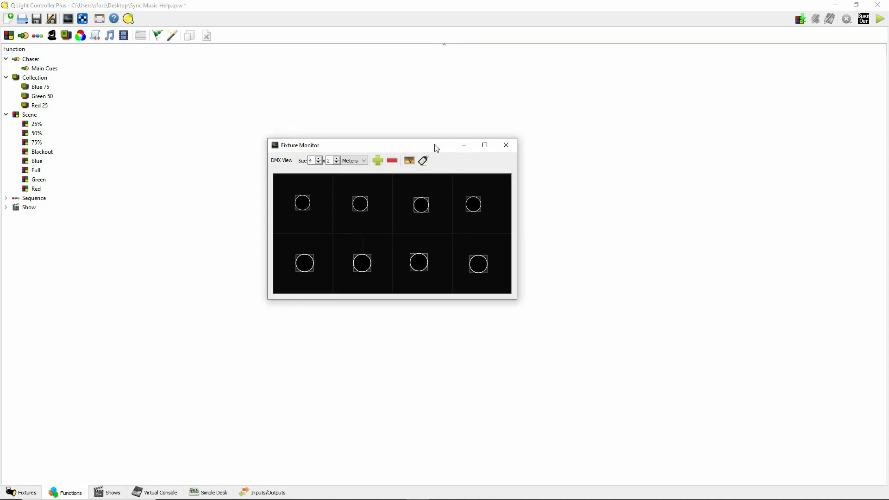
left_click(506, 145)
left_click(44, 68)
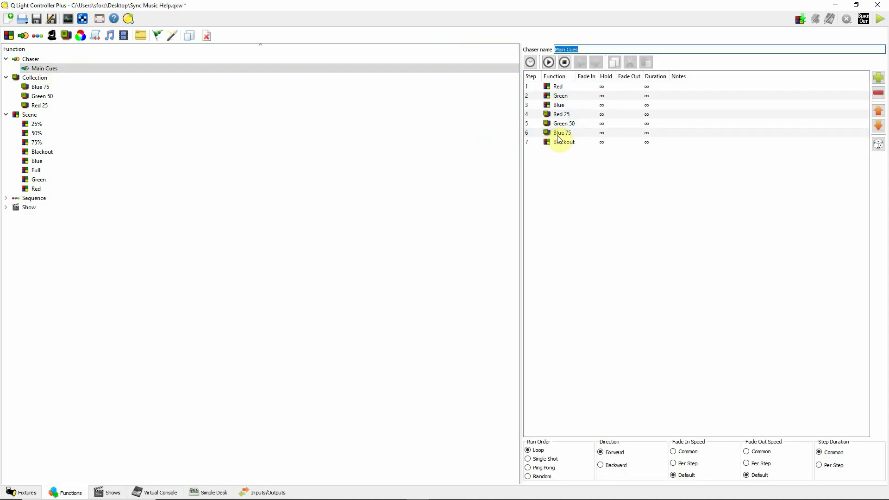
left_click(167, 494)
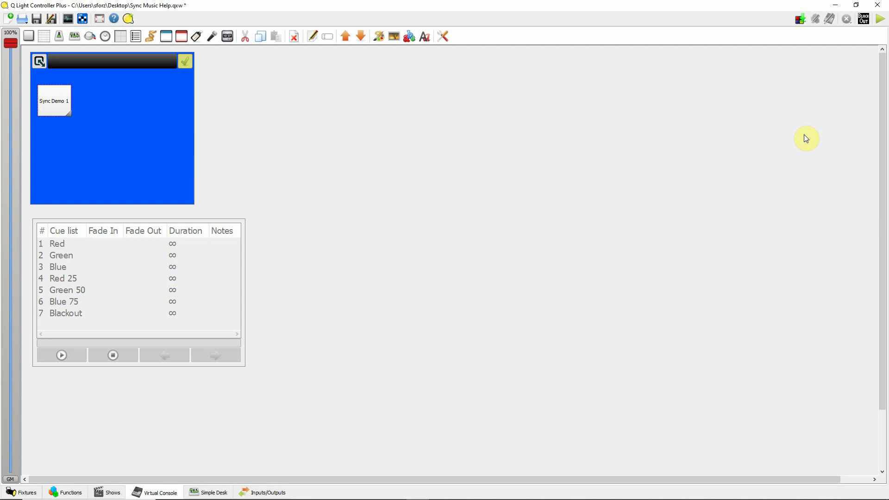
Step: Switch to operate mode, start the cue list, and place the Fixture Monitor beside it
left_click(881, 19)
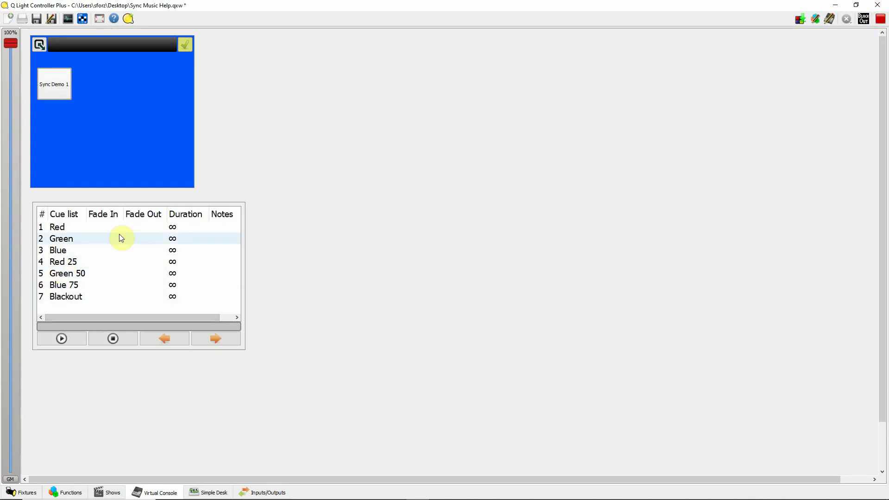
left_click(62, 339)
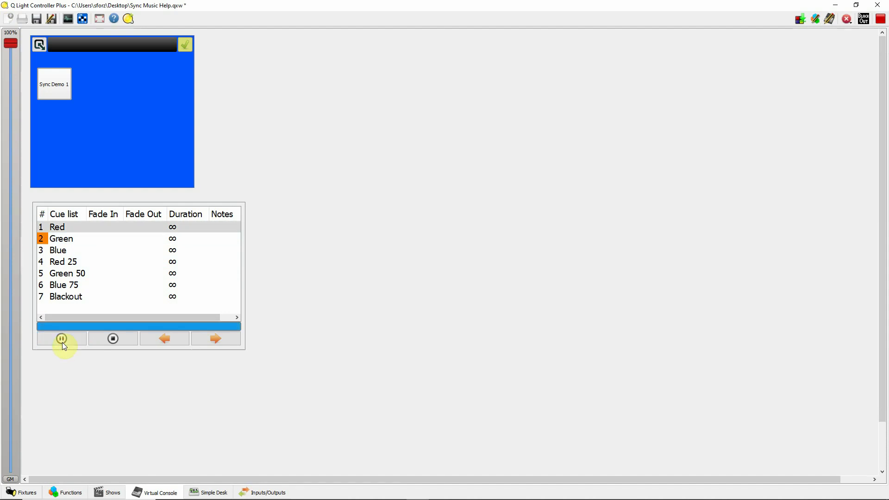
left_click(68, 19)
left_click(368, 139)
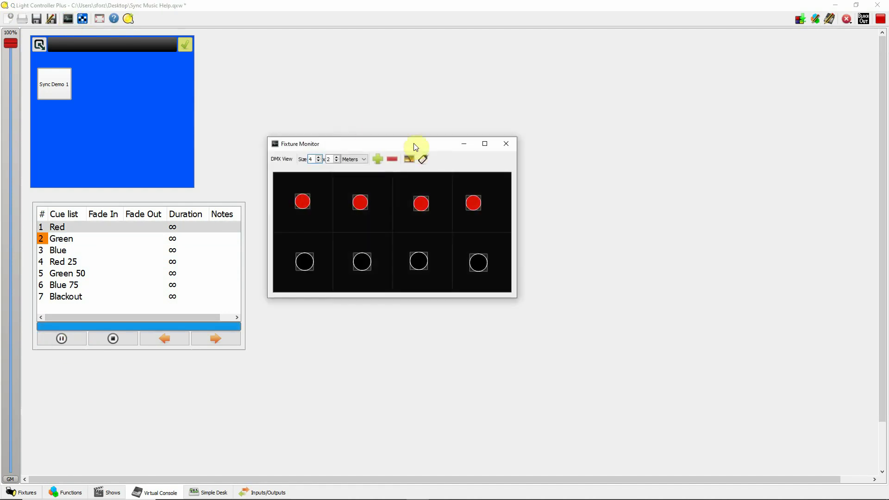
left_click_drag(414, 144, 386, 47)
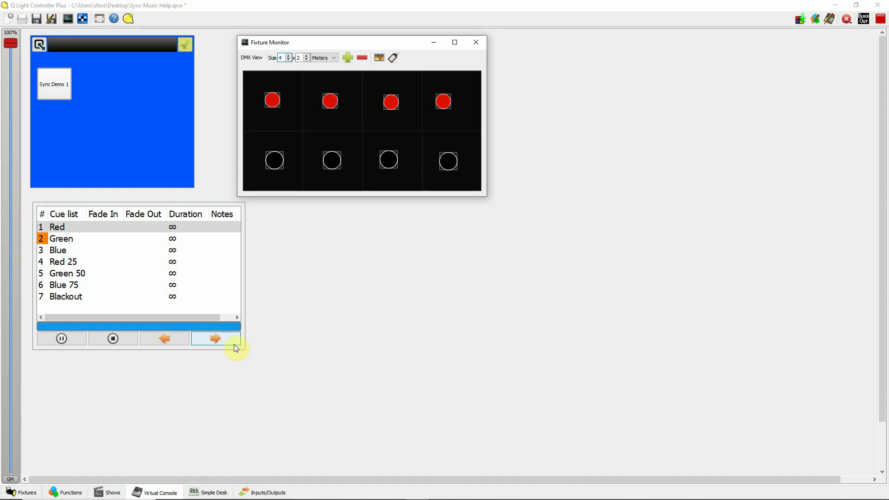
Step: Advance the cue list through Green and Blue to Red 25
left_click(221, 343)
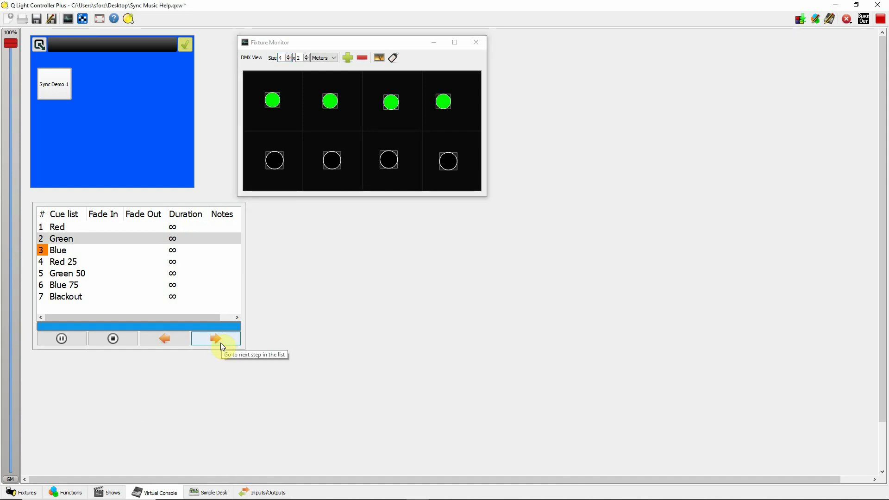
left_click(223, 341)
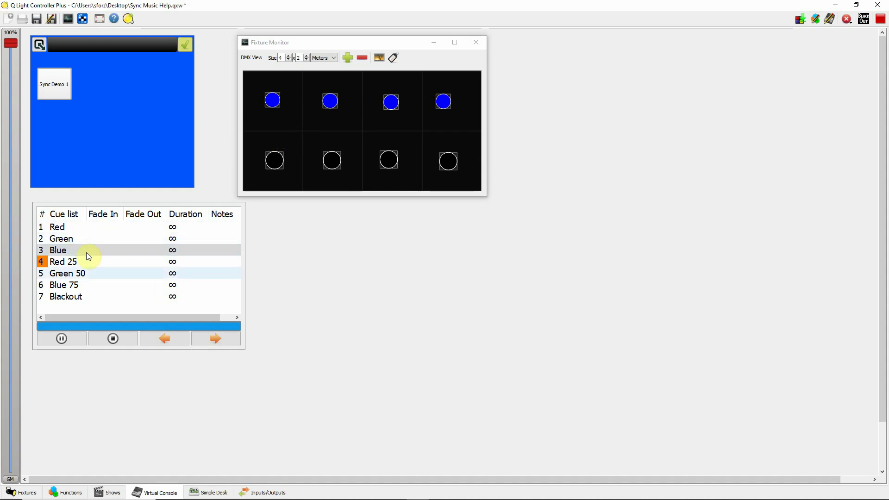
left_click(213, 343)
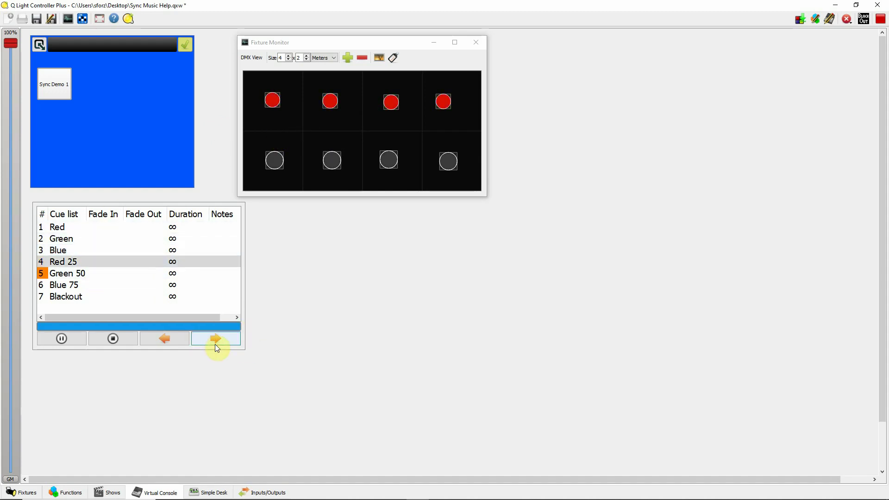